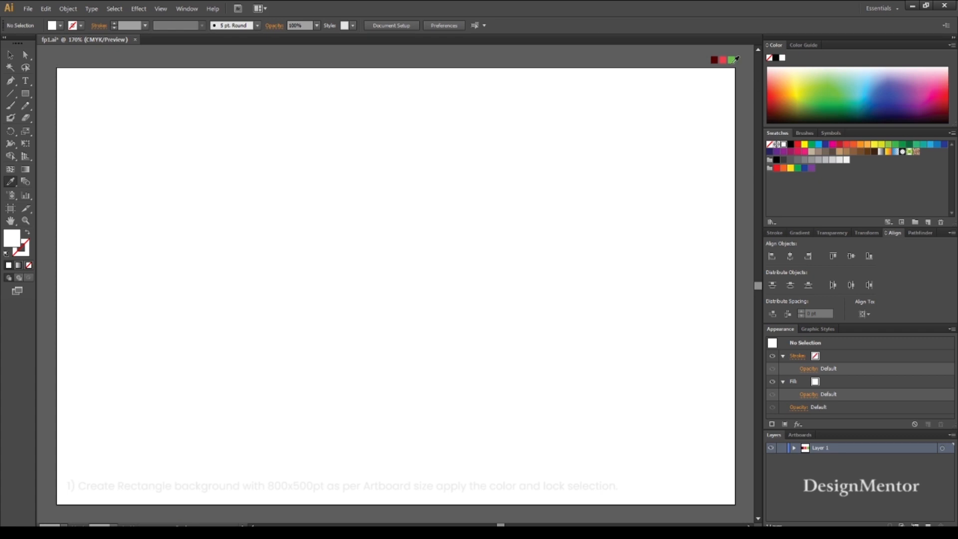
Step: Create an 800 × 500 pt rectangle filled with the sampled coral-red colour and centre it on the artboard
{"action": "left_click", "coordinate": [722, 60]}
{"action": "left_click", "coordinate": [25, 93]}
{"action": "left_click", "coordinate": [228, 167]}
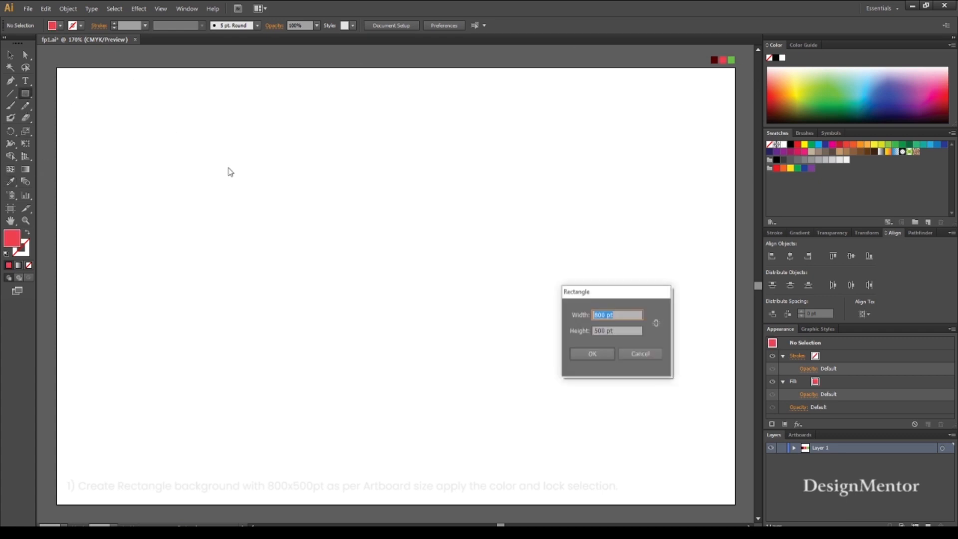
{"action": "key", "text": "Tab"}
{"action": "left_click", "coordinate": [591, 353]}
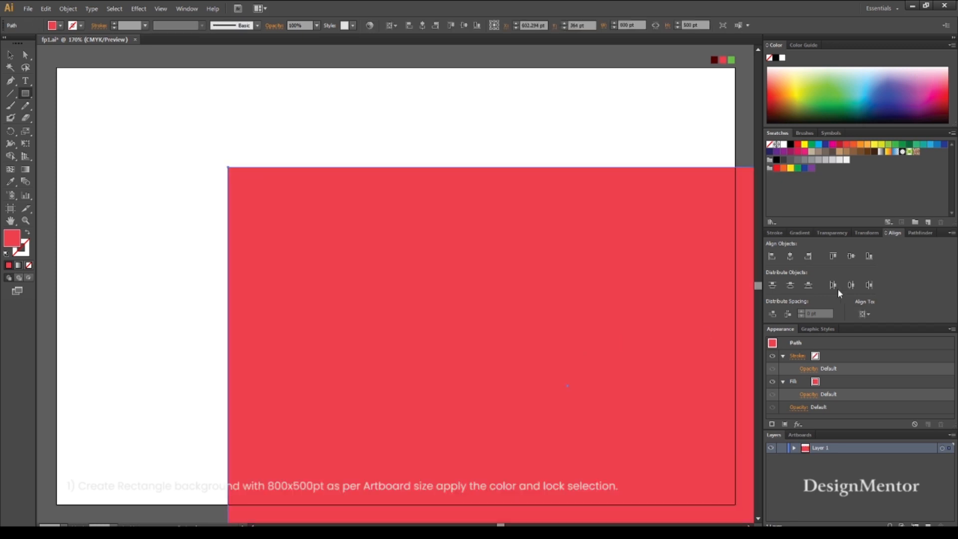
{"action": "left_click", "coordinate": [790, 256]}
{"action": "left_click", "coordinate": [846, 255]}
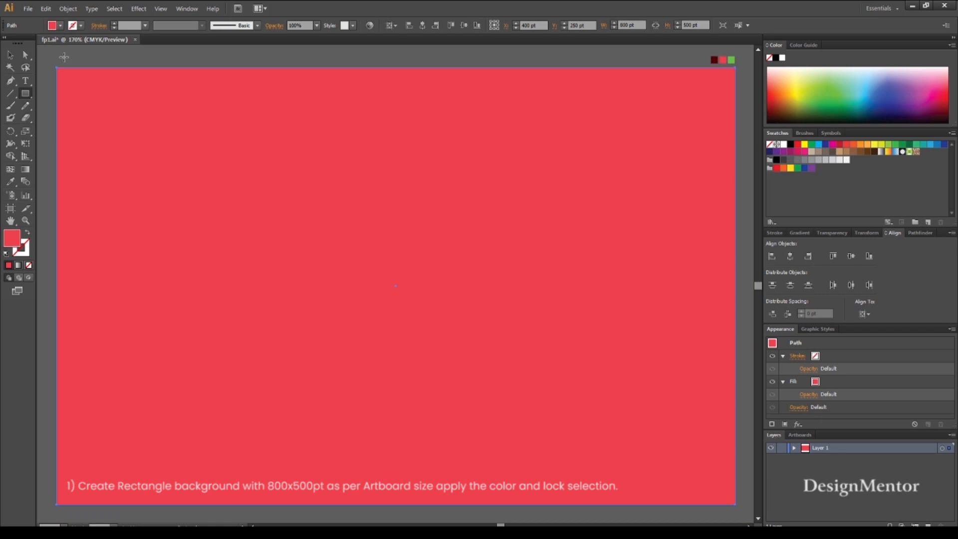
Step: Lock the red background rectangle
{"action": "left_click", "coordinate": [10, 55]}
{"action": "key", "text": "ctrl+2"}
{"action": "left_click", "coordinate": [136, 114]}
{"action": "left_click", "coordinate": [68, 9]}
{"action": "mouse_move", "coordinate": [94, 72]}
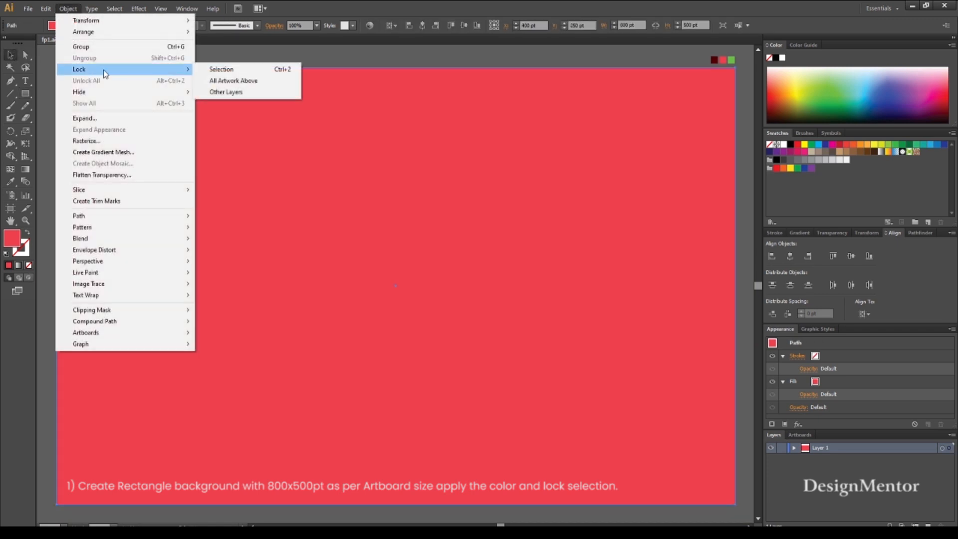
{"action": "left_click", "coordinate": [231, 70]}
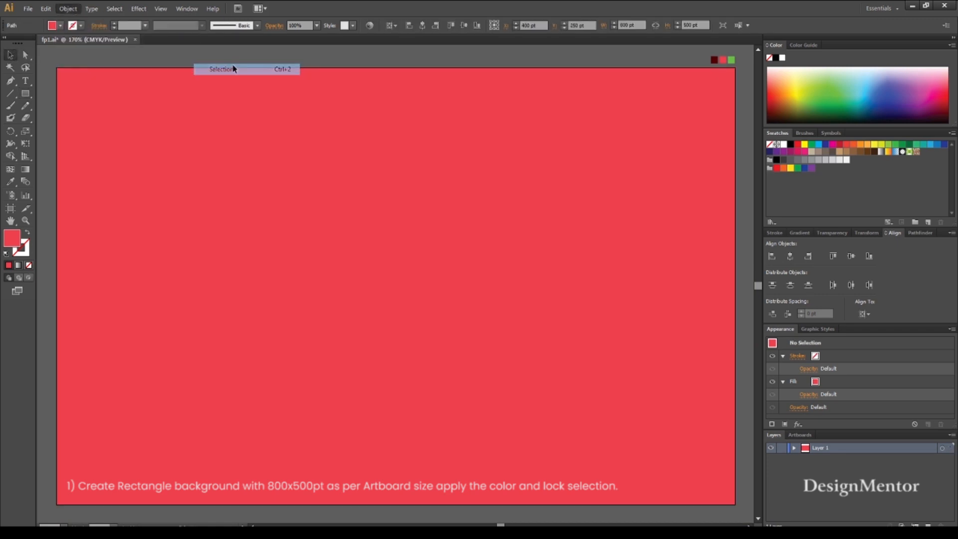
Step: Set the default fill to none and the stroke to white
{"action": "left_click", "coordinate": [59, 26]}
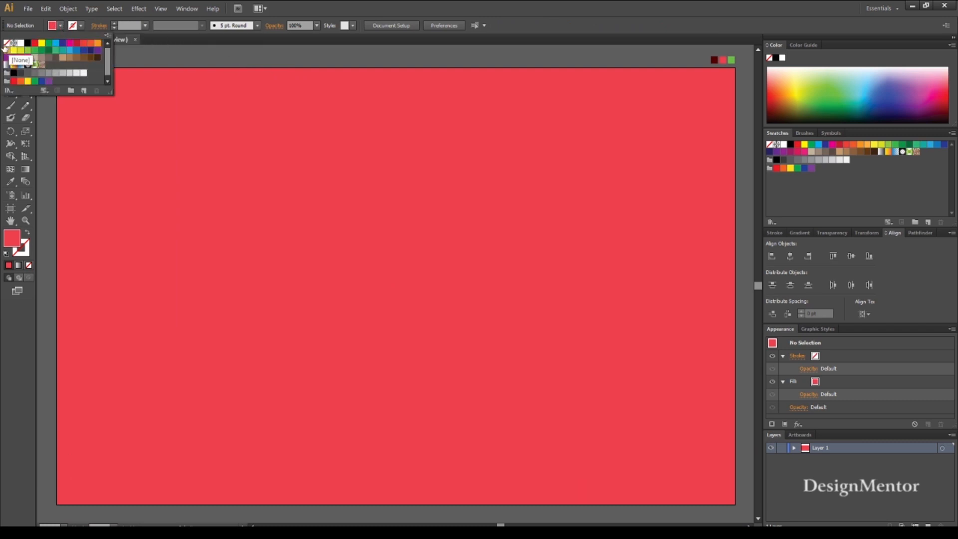
{"action": "left_click", "coordinate": [7, 43]}
{"action": "left_click", "coordinate": [81, 26]}
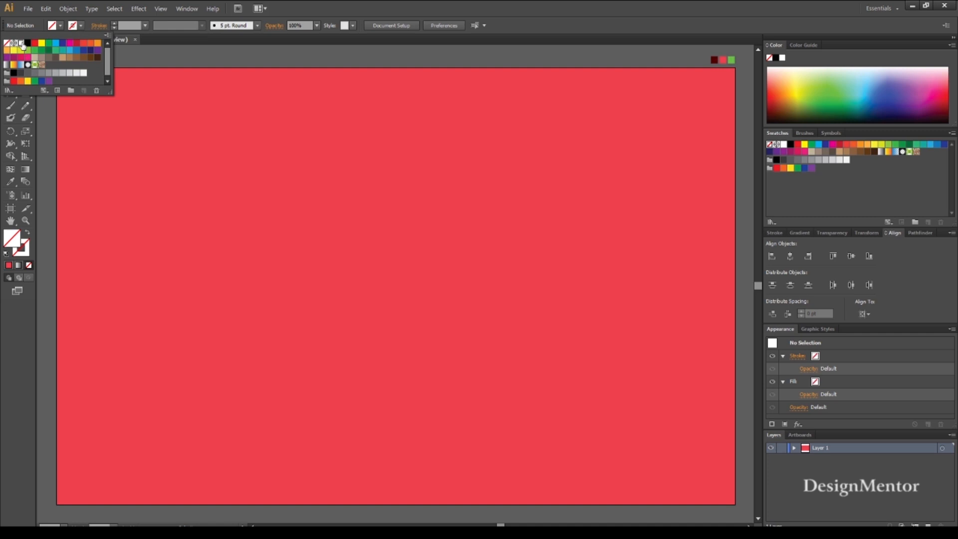
{"action": "left_click", "coordinate": [20, 42]}
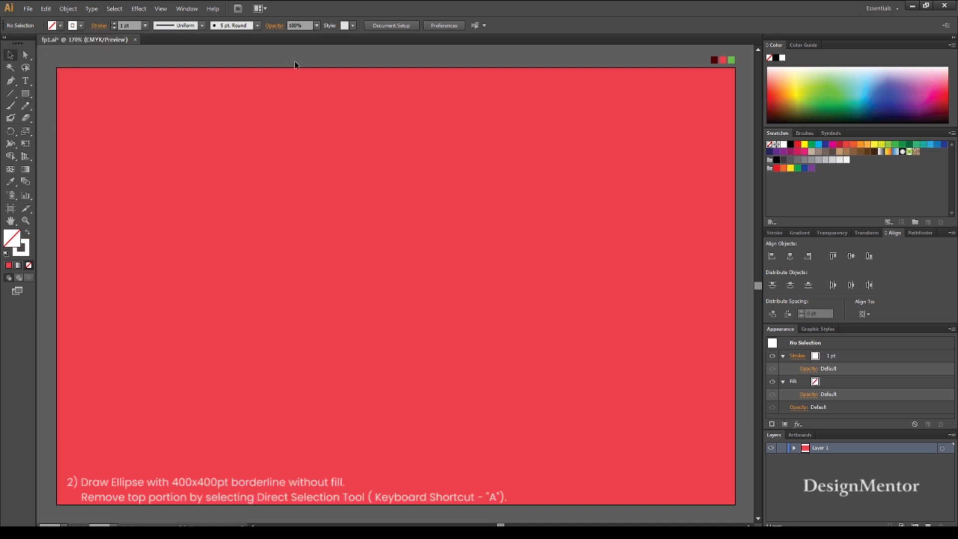
Step: Draw a 400 × 400 pt outlined circle and centre it on the artboard
{"action": "left_click_drag", "start_coordinate": [25, 93], "coordinate": [79, 119]}
{"action": "left_click", "coordinate": [368, 256]}
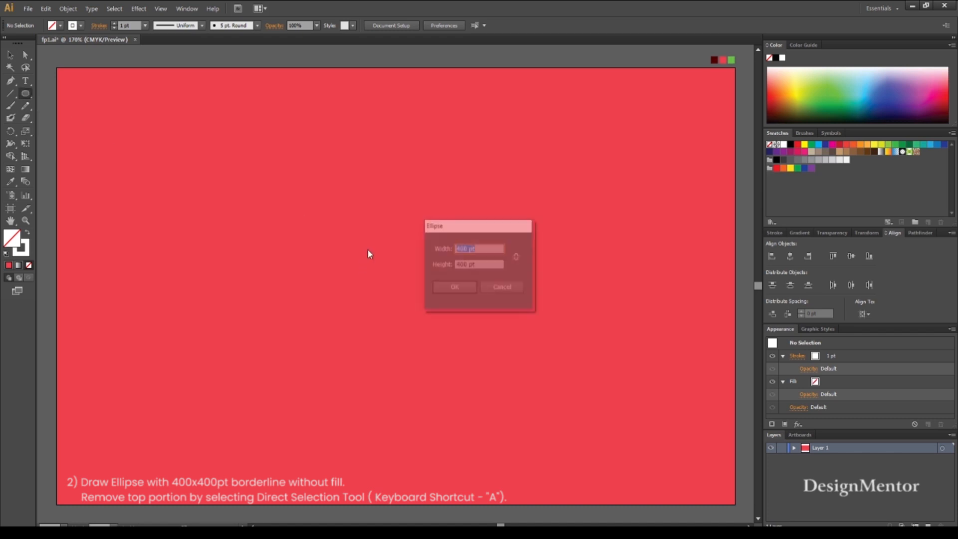
{"action": "key", "text": "Tab"}
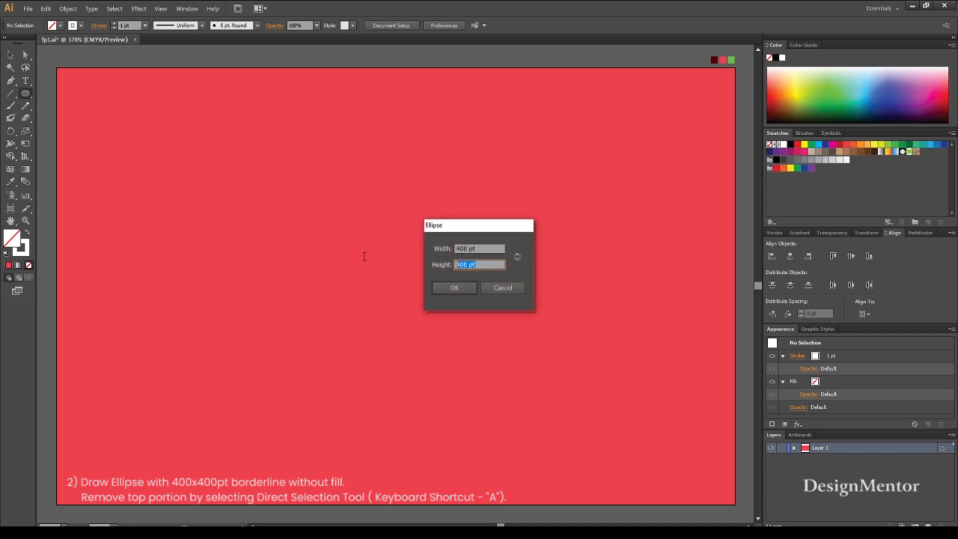
{"action": "left_click", "coordinate": [456, 286]}
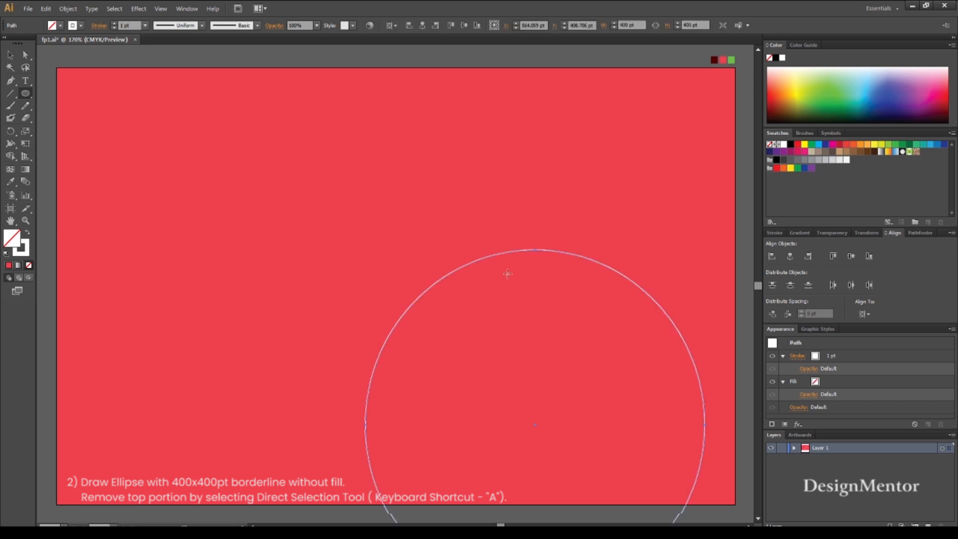
{"action": "left_click", "coordinate": [791, 256]}
{"action": "left_click", "coordinate": [850, 256]}
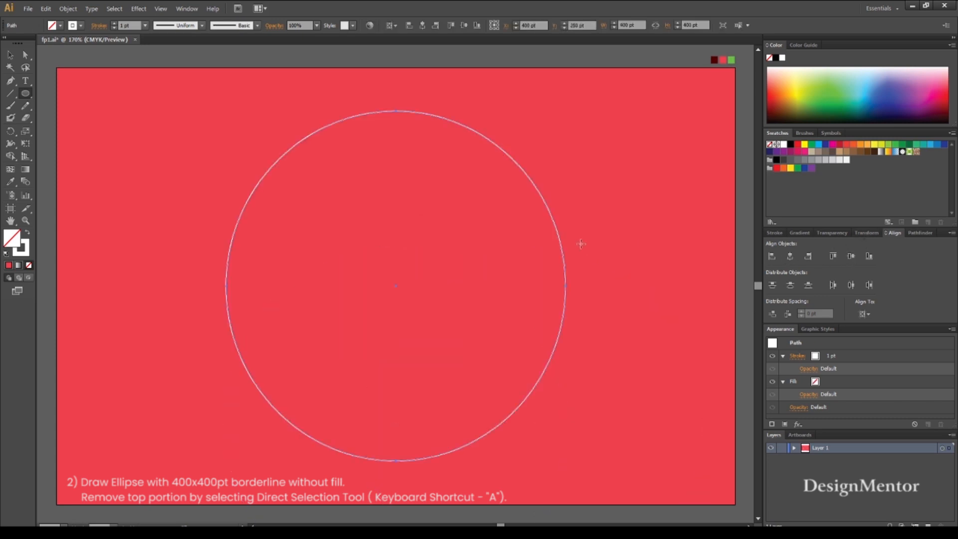
{"action": "left_click", "coordinate": [10, 55]}
{"action": "left_click", "coordinate": [105, 107]}
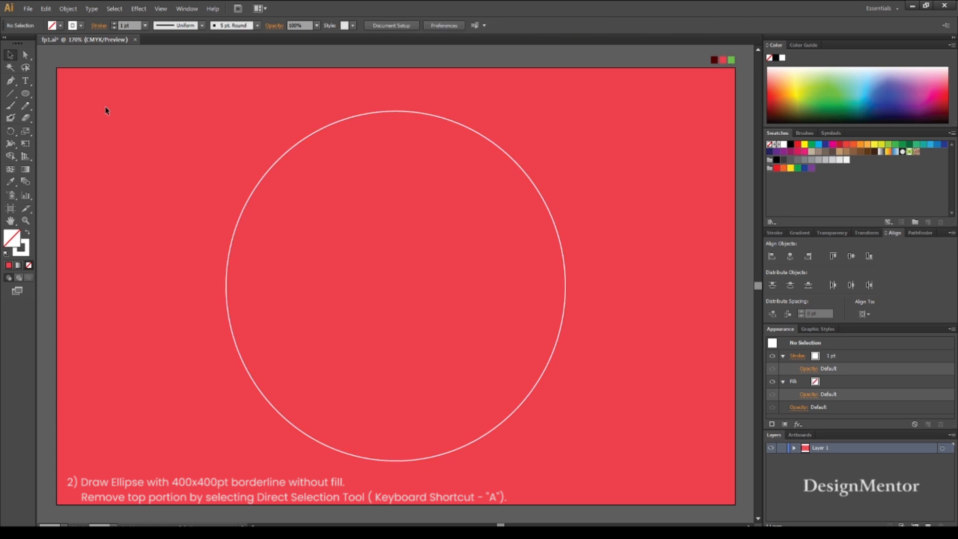
Step: Delete the circle's top anchor point, keeping only its lower half as an open arc
{"action": "left_click", "coordinate": [27, 57]}
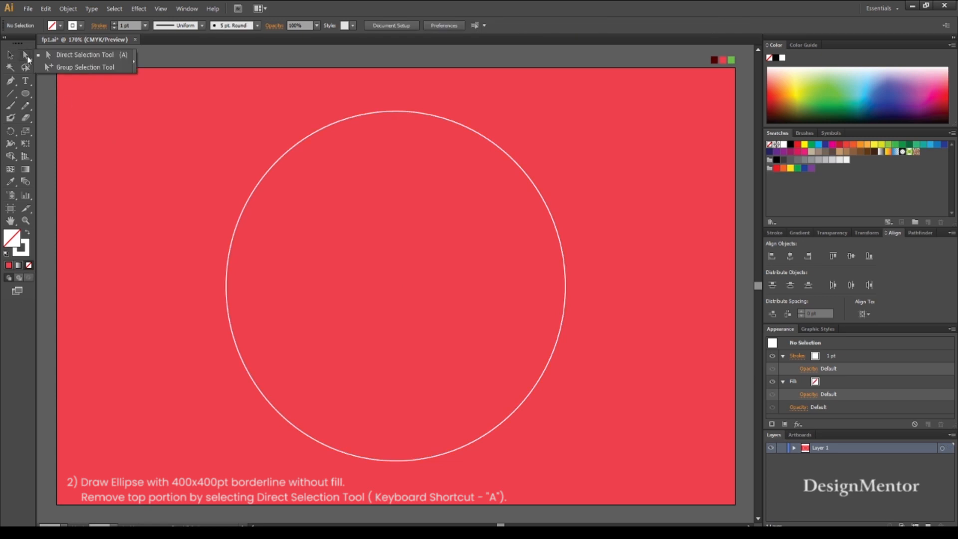
{"action": "left_click", "coordinate": [84, 57]}
{"action": "left_click_drag", "start_coordinate": [257, 85], "coordinate": [473, 132]}
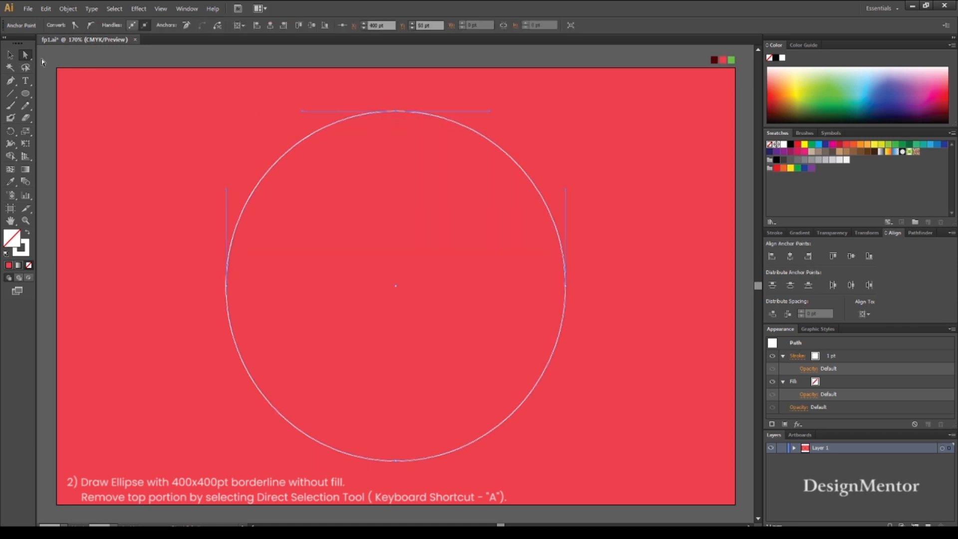
{"action": "key", "text": "Delete"}
{"action": "left_click", "coordinate": [10, 54]}
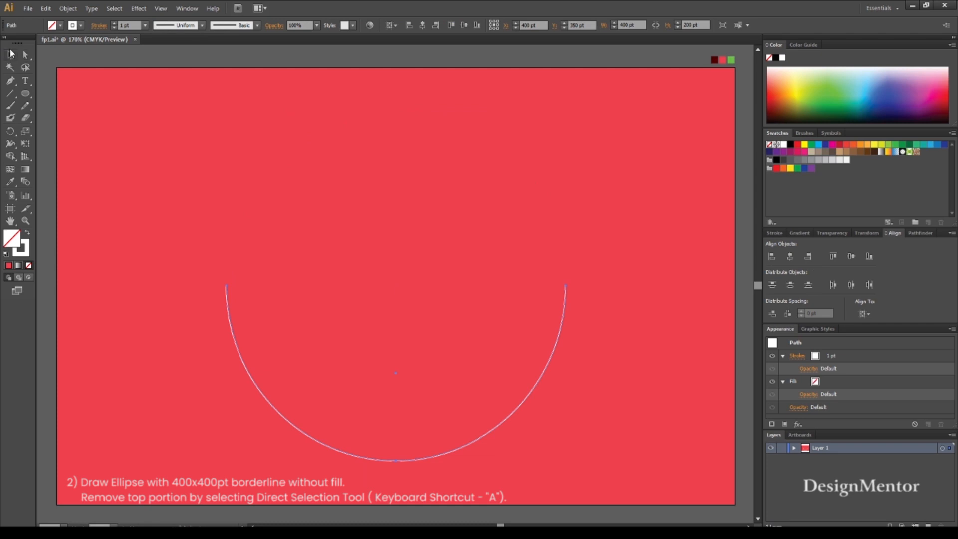
{"action": "left_click", "coordinate": [215, 132]}
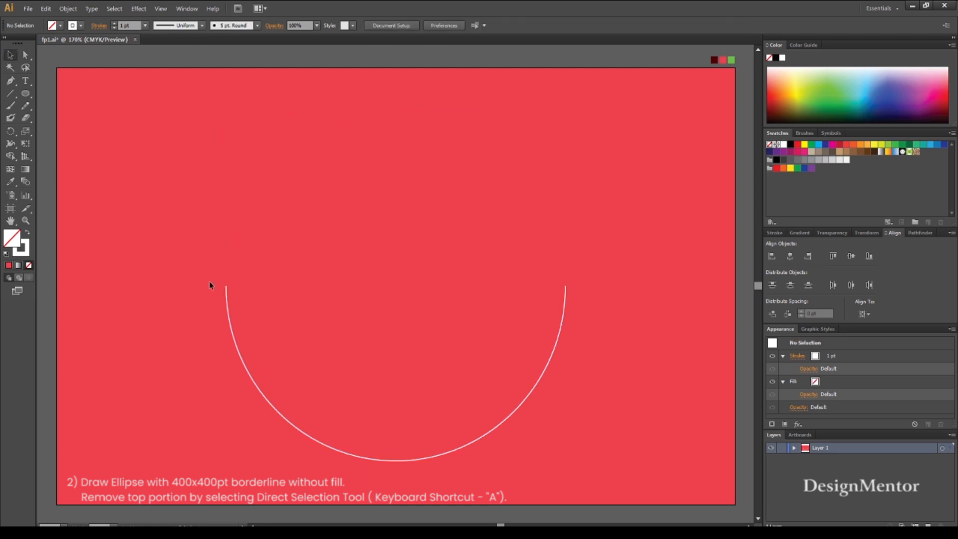
Step: Move the lower half circle straight down to Y 430 pt, so it extends past the artboard's lower edge
{"action": "left_click", "coordinate": [226, 300]}
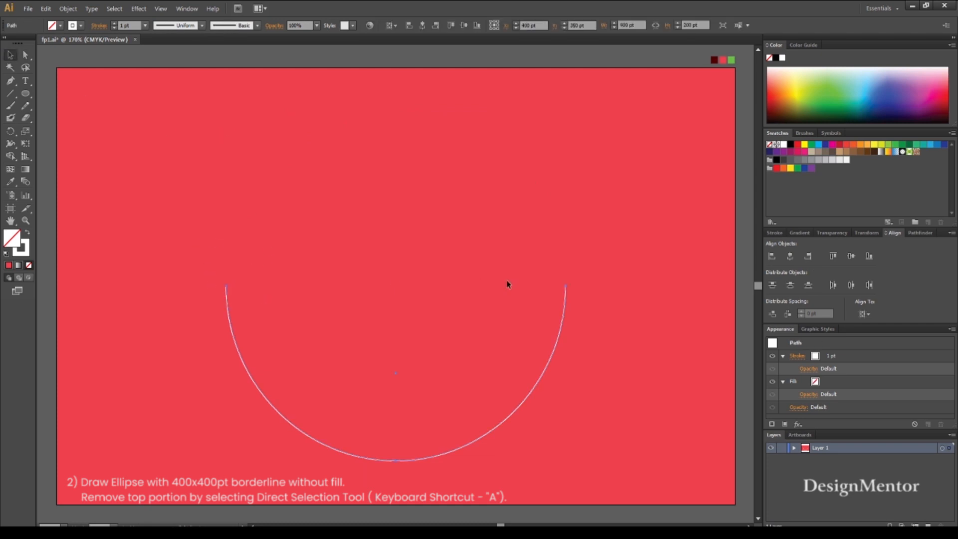
{"action": "key", "text": "shift+Down"}
{"action": "key", "text": "shift+Down"}
{"action": "key", "text": "shift+Down"}
{"action": "key", "text": "shift+Down"}
{"action": "key", "text": "shift+Down"}
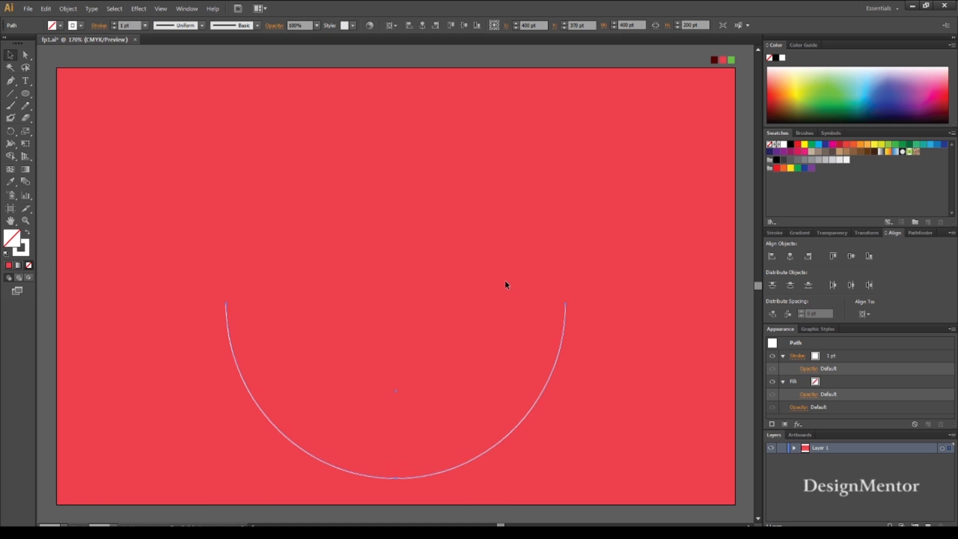
{"action": "key", "text": "shift+Down"}
{"action": "key", "text": "shift+Down"}
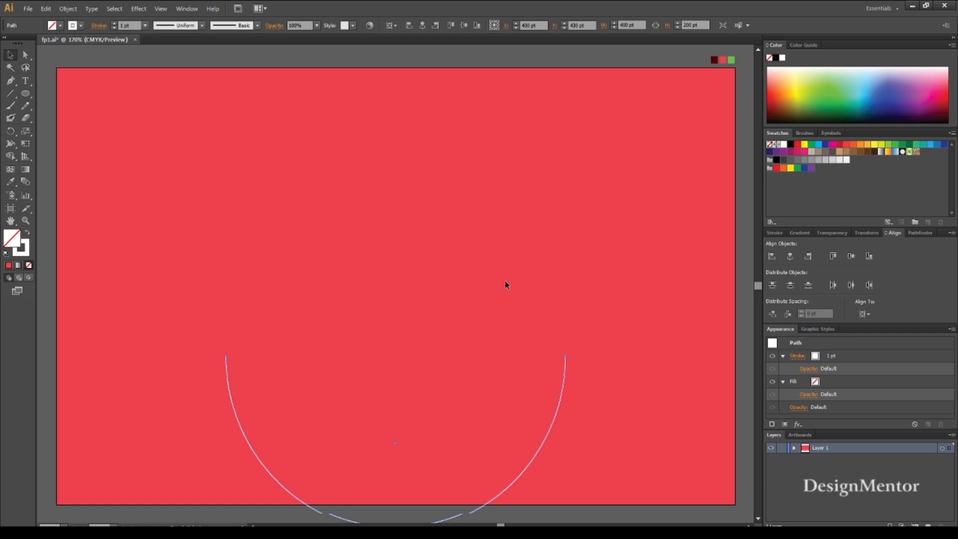
{"action": "key", "text": "shift+Up"}
{"action": "key", "text": "shift+Up"}
{"action": "key", "text": "shift+Up"}
{"action": "key", "text": "shift+Up"}
{"action": "key", "text": "shift+Up"}
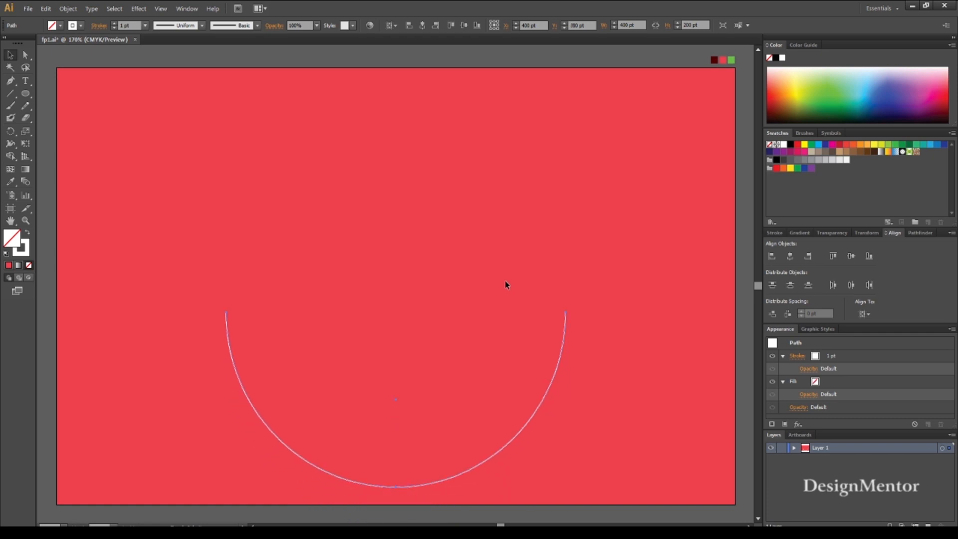
{"action": "left_click", "coordinate": [504, 281]}
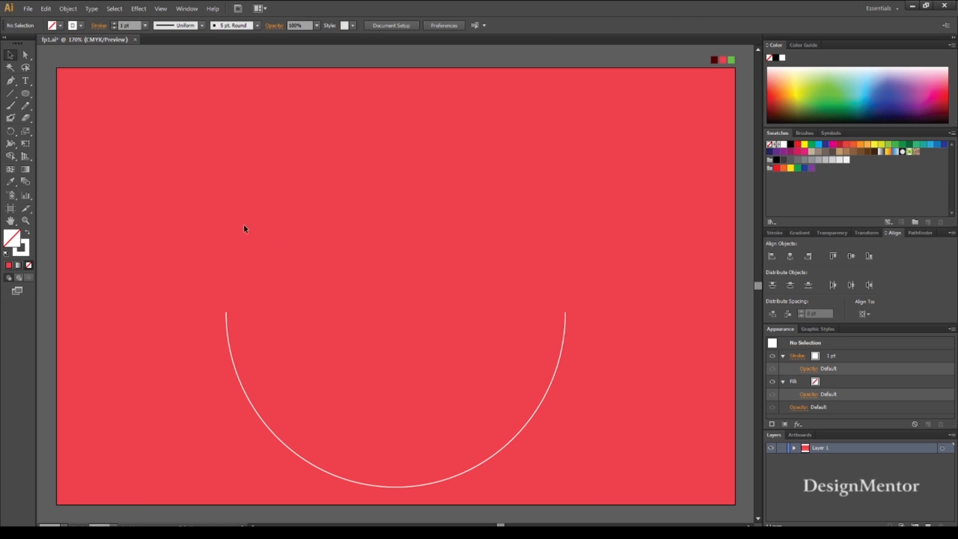
{"action": "key", "text": "ctrl+a"}
{"action": "key", "text": "shift+Down"}
{"action": "key", "text": "shift+Down"}
{"action": "key", "text": "shift+Down"}
{"action": "key", "text": "shift+Down"}
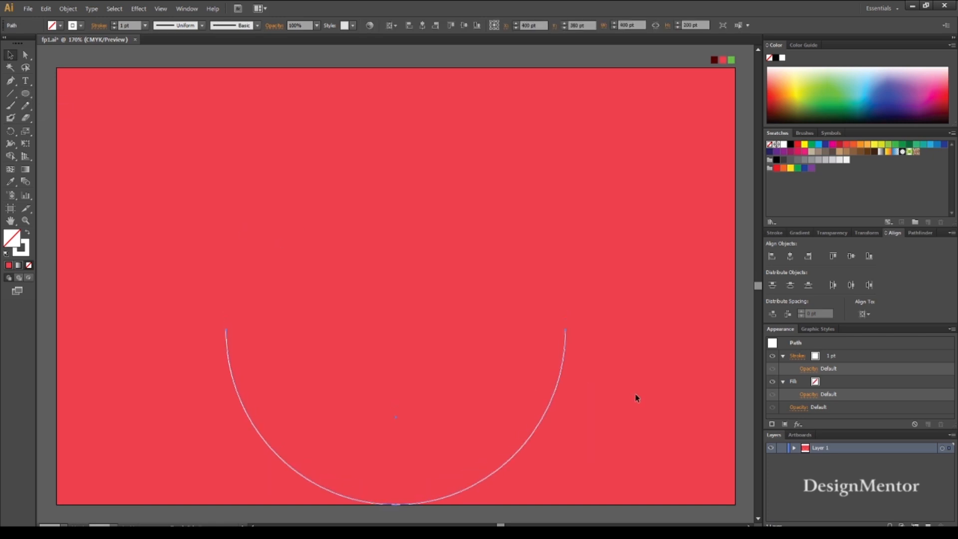
{"action": "key", "text": "shift+Down"}
{"action": "key", "text": "ctrl+shift+a"}
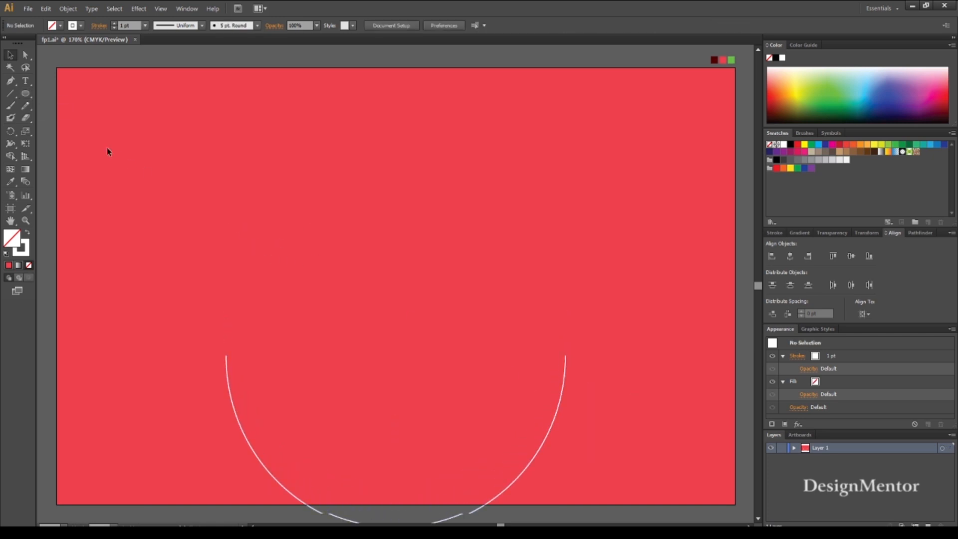
Step: Draw a second 400 × 400 pt outlined circle centred on the artboard
{"action": "left_click", "coordinate": [25, 93]}
{"action": "left_click", "coordinate": [377, 157]}
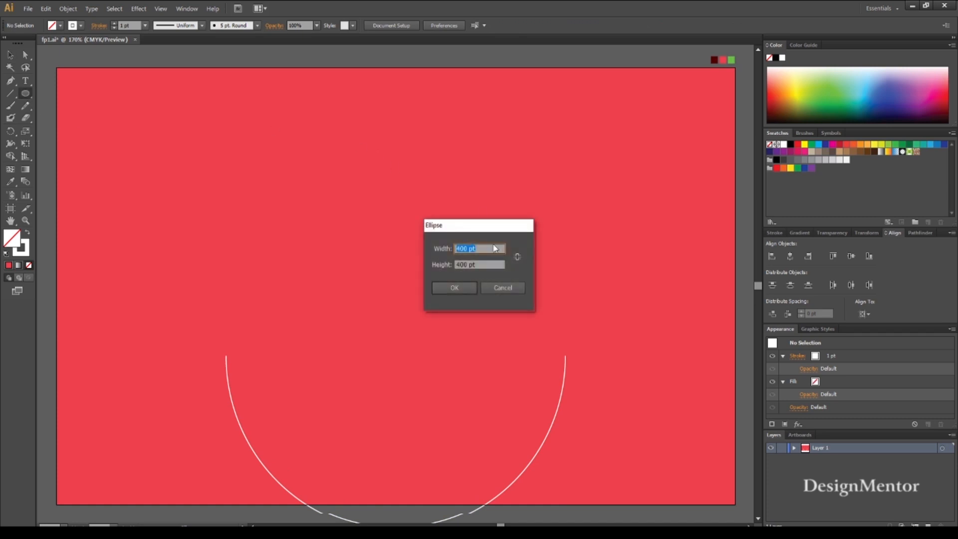
{"action": "left_click", "coordinate": [467, 287]}
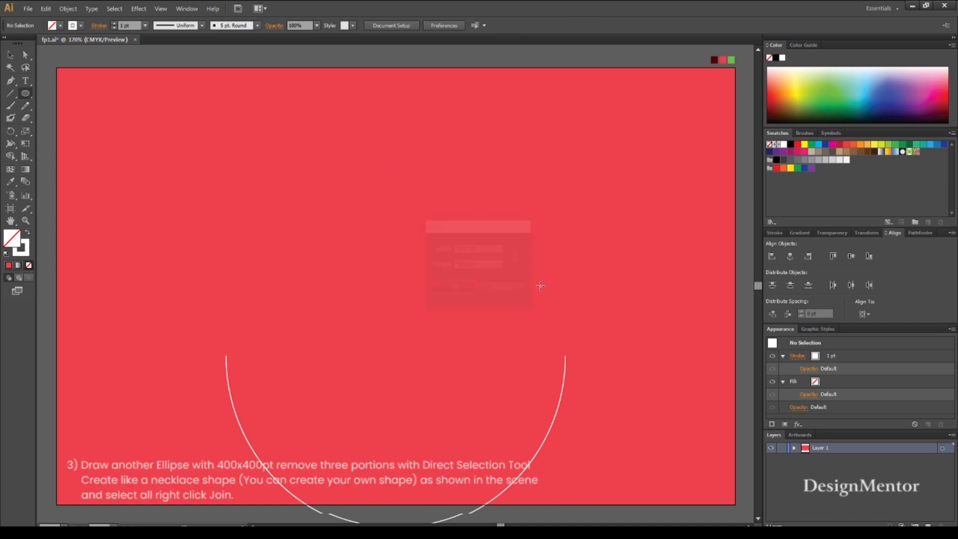
{"action": "left_click", "coordinate": [851, 256]}
{"action": "left_click", "coordinate": [849, 257]}
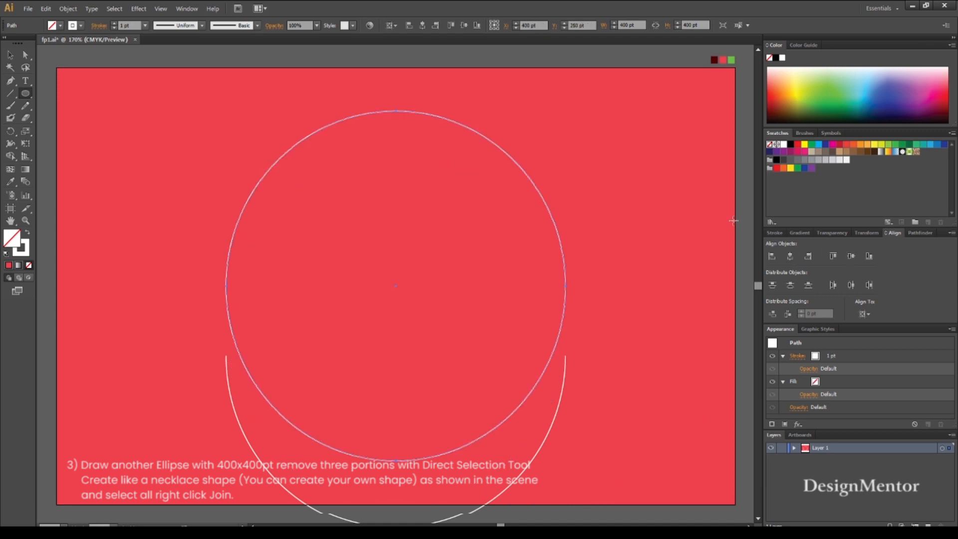
Step: Move the second circle straight up to Y 100 pt, so it extends past the artboard's upper edge
{"action": "left_click", "coordinate": [10, 55]}
{"action": "key", "text": "shift+Up"}
{"action": "key", "text": "shift+Up"}
{"action": "key", "text": "shift+Up"}
{"action": "key", "text": "shift+Up"}
{"action": "key", "text": "shift+Up"}
{"action": "key", "text": "shift+Up"}
{"action": "key", "text": "shift+Up"}
{"action": "key", "text": "shift+Up"}
{"action": "key", "text": "shift+Up"}
{"action": "key", "text": "shift+Up"}
{"action": "key", "text": "shift+Up"}
{"action": "key", "text": "shift+Up"}
{"action": "key", "text": "shift+Up"}
{"action": "key", "text": "shift+Up"}
{"action": "key", "text": "shift+Up"}
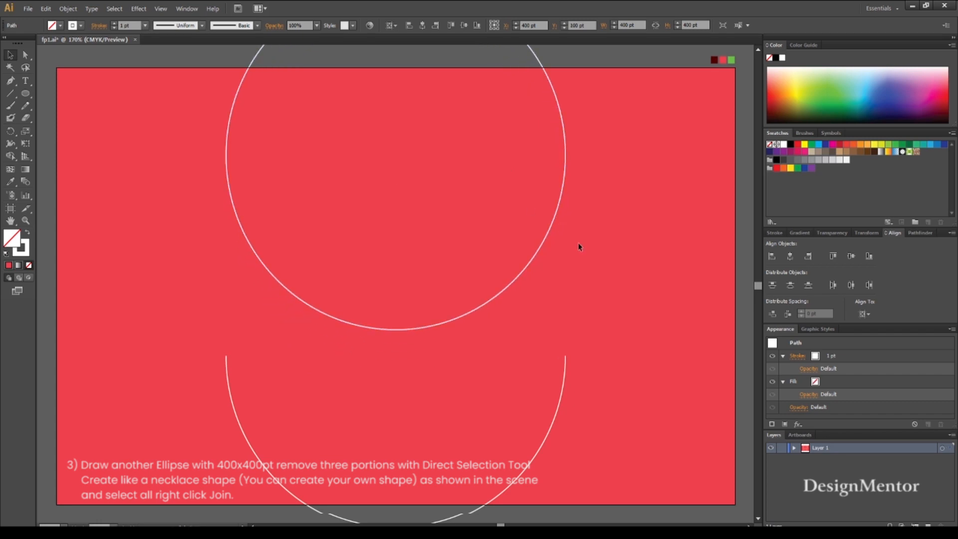
{"action": "left_click", "coordinate": [579, 246]}
Step: Delete the second circle's bottom anchor point, keeping only its upper half
{"action": "left_click", "coordinate": [26, 56]}
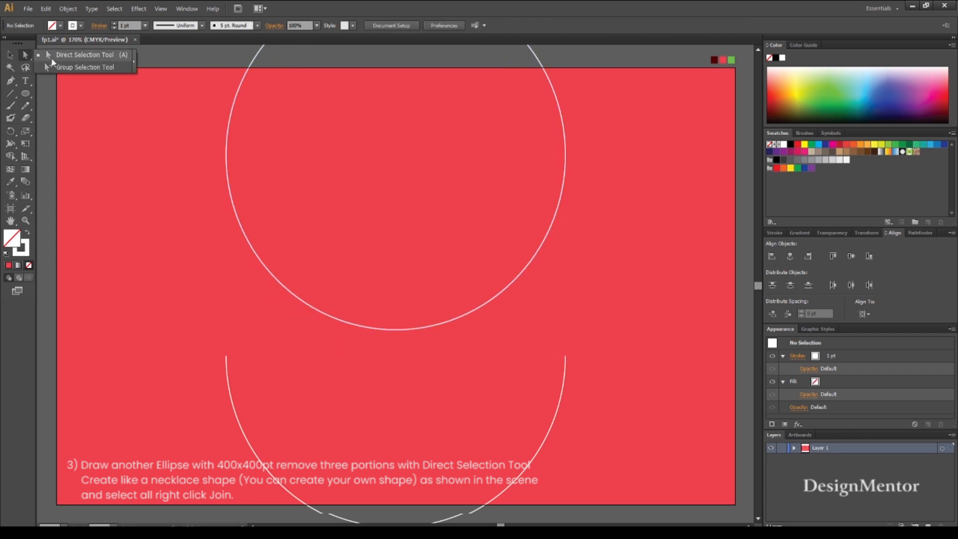
{"action": "left_click_drag", "start_coordinate": [238, 273], "coordinate": [522, 341]}
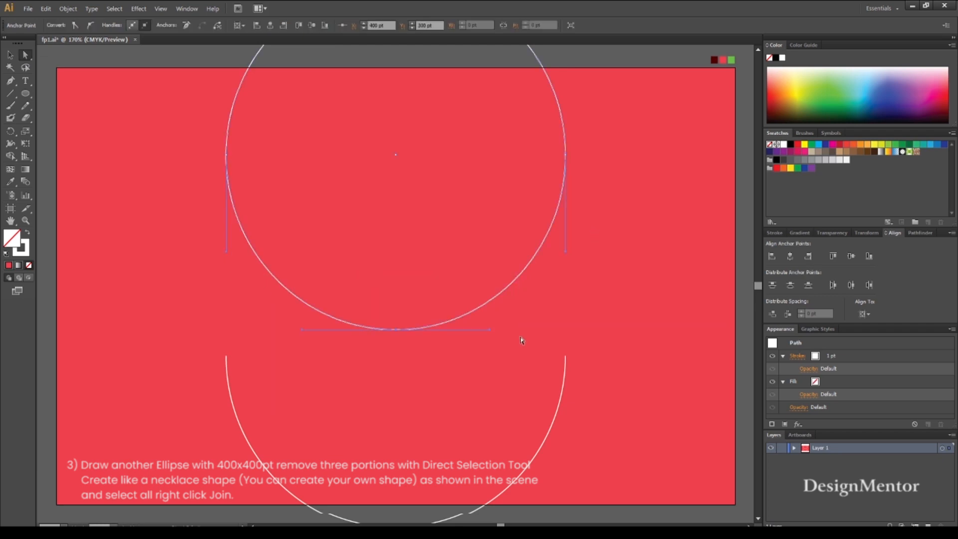
{"action": "key", "text": "Delete"}
{"action": "left_click", "coordinate": [10, 55]}
Step: Move the upper half circle straight down to Y 140 pt, above the lower half circle
{"action": "left_click", "coordinate": [236, 63]}
{"action": "left_click", "coordinate": [252, 62]}
{"action": "key", "text": "shift+Down"}
{"action": "key", "text": "shift+Down"}
{"action": "key", "text": "shift+Down"}
{"action": "key", "text": "shift+Down"}
{"action": "key", "text": "shift+Down"}
{"action": "key", "text": "shift+Down"}
{"action": "key", "text": "shift+Down"}
{"action": "key", "text": "shift+Down"}
{"action": "key", "text": "shift+Down"}
{"action": "key", "text": "shift+Down"}
{"action": "key", "text": "shift+Down"}
{"action": "key", "text": "shift+Down"}
{"action": "key", "text": "shift+Down"}
{"action": "key", "text": "shift+Down"}
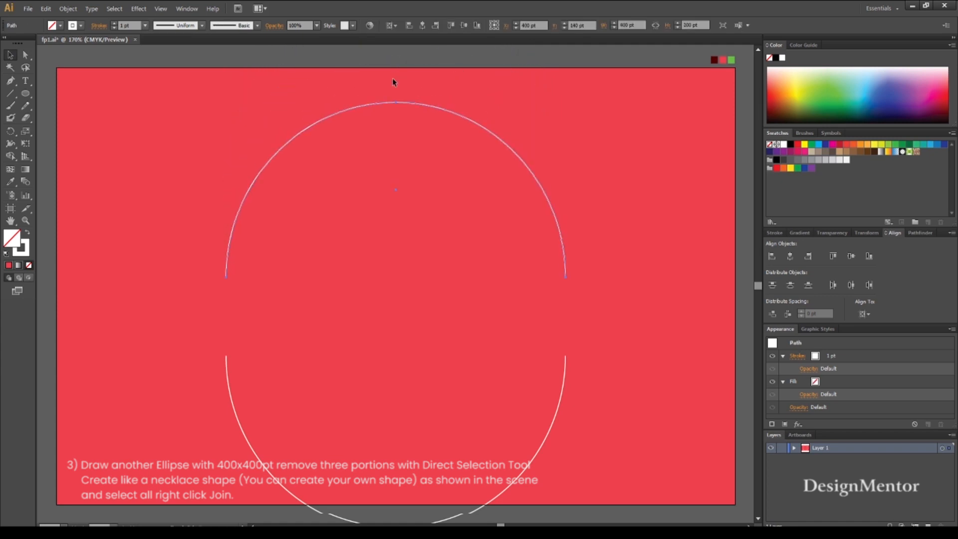
{"action": "left_click", "coordinate": [436, 159]}
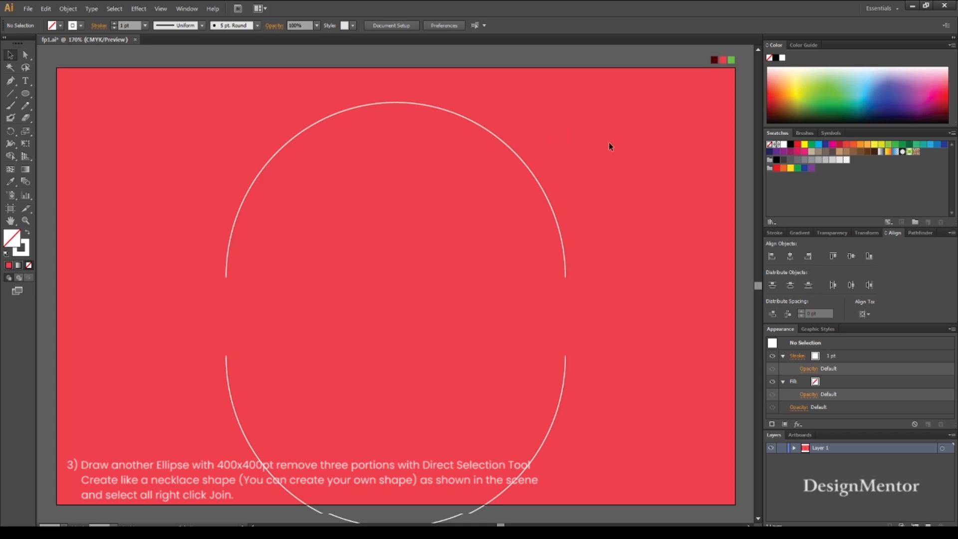
Step: Delete the right end anchor point of the upper half circle, keeping only its upper-left quarter arc
{"action": "left_click_drag", "start_coordinate": [579, 139], "coordinate": [529, 280]}
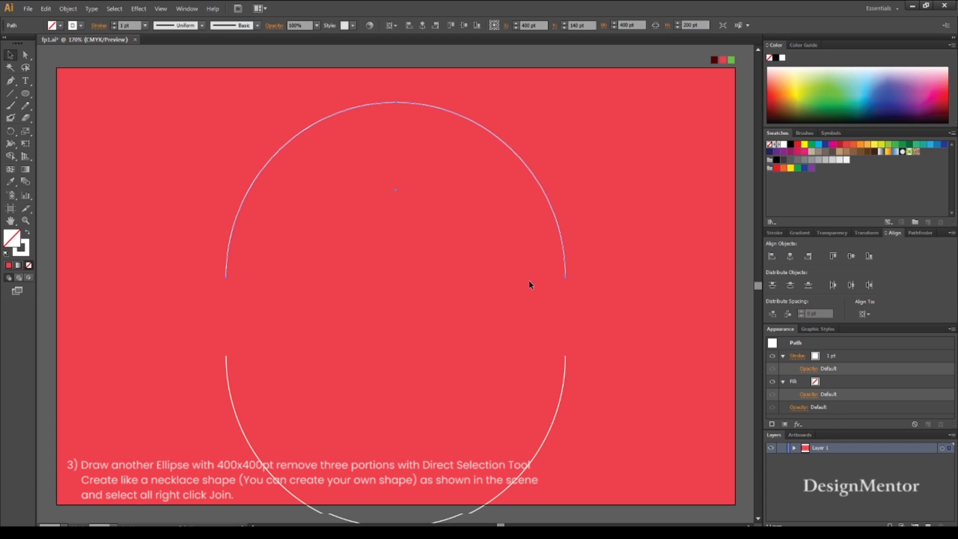
{"action": "left_click", "coordinate": [25, 54]}
{"action": "left_click", "coordinate": [630, 94]}
{"action": "left_click_drag", "start_coordinate": [614, 192], "coordinate": [438, 291]}
{"action": "key", "text": "Delete"}
{"action": "left_click", "coordinate": [449, 220]}
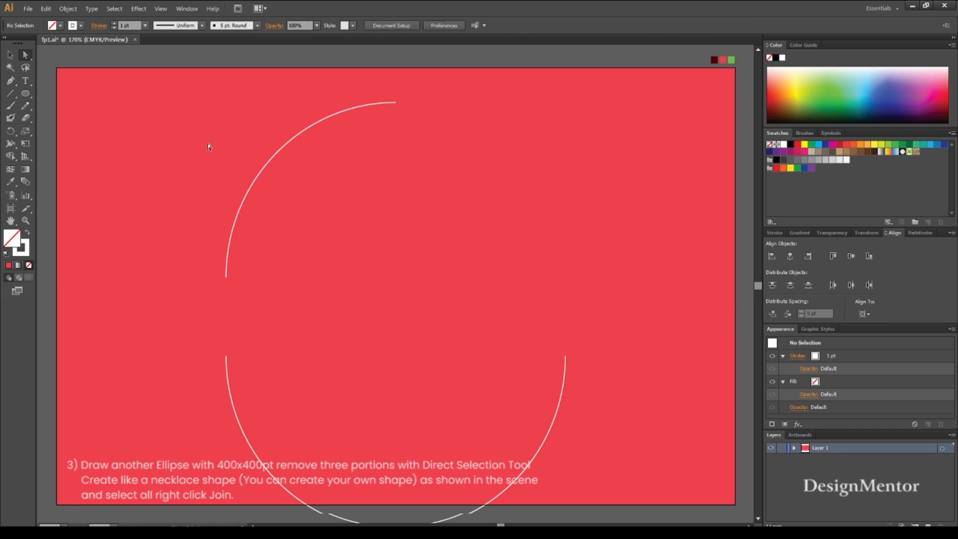
{"action": "left_click", "coordinate": [10, 56]}
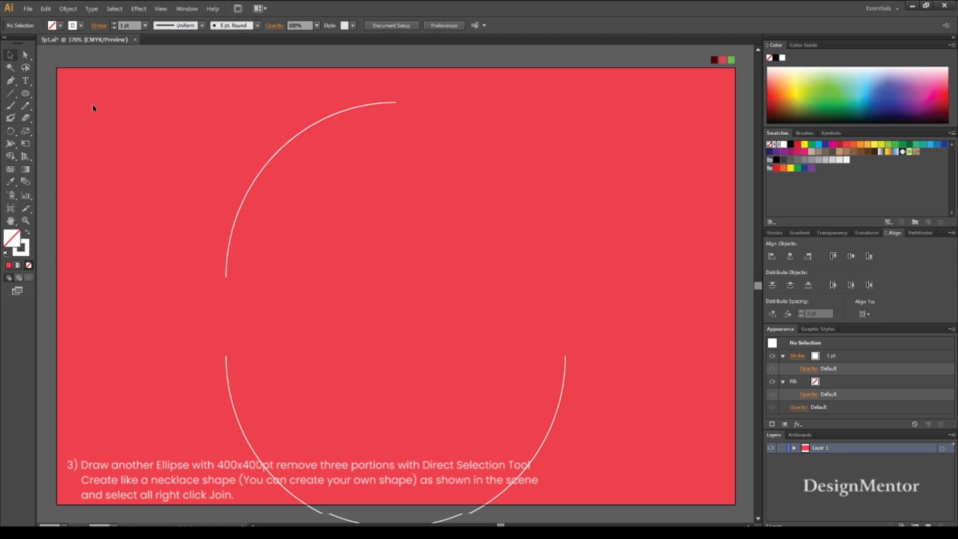
Step: Move the quarter arc right and down to X 700 pt, Y 230 pt, meeting the lower half circle's right end
{"action": "left_click", "coordinate": [246, 190]}
{"action": "key", "text": "shift+Right"}
{"action": "key", "text": "shift+Right"}
{"action": "key", "text": "shift+Right"}
{"action": "key", "text": "shift+Right"}
{"action": "key", "text": "shift+Right"}
{"action": "key", "text": "shift+Right"}
{"action": "key", "text": "shift+Right"}
{"action": "key", "text": "shift+Right"}
{"action": "key", "text": "shift+Right"}
{"action": "key", "text": "shift+Right"}
{"action": "key", "text": "shift+Right"}
{"action": "key", "text": "shift+Right"}
{"action": "key", "text": "shift+Right"}
{"action": "key", "text": "shift+Right"}
{"action": "key", "text": "shift+Right"}
{"action": "key", "text": "shift+Right"}
{"action": "key", "text": "shift+Right"}
{"action": "key", "text": "shift+Right"}
{"action": "key", "text": "shift+Right"}
{"action": "key", "text": "shift+Right"}
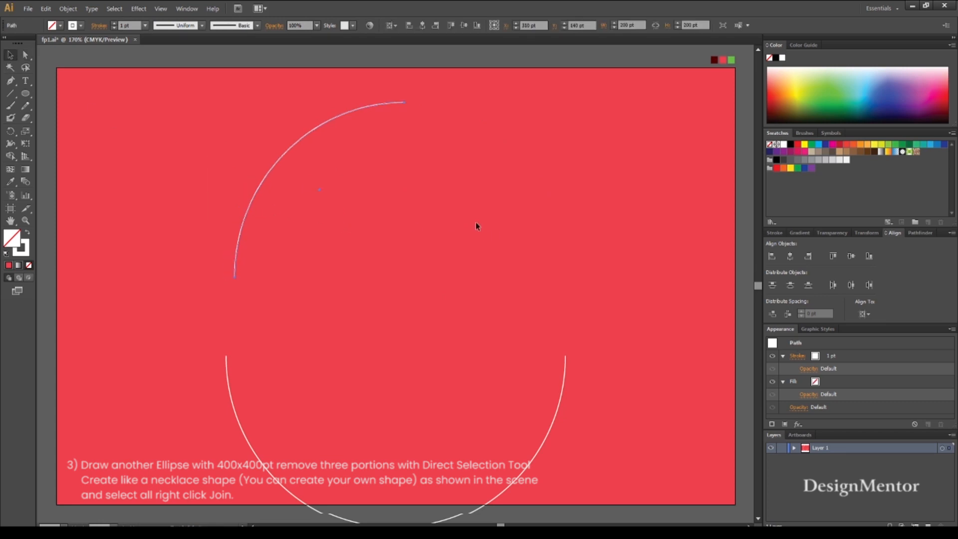
{"action": "key", "text": "shift+Right"}
{"action": "key", "text": "shift+Right"}
{"action": "key", "text": "shift+Right"}
{"action": "key", "text": "shift+Right"}
{"action": "key", "text": "shift+Right"}
{"action": "key", "text": "shift+Right"}
{"action": "key", "text": "shift+Right"}
{"action": "key", "text": "shift+Right"}
{"action": "key", "text": "shift+Right"}
{"action": "key", "text": "shift+Right"}
{"action": "key", "text": "shift+Right"}
{"action": "key", "text": "shift+Right"}
{"action": "key", "text": "shift+Right"}
{"action": "key", "text": "shift+Right"}
{"action": "key", "text": "shift+Right"}
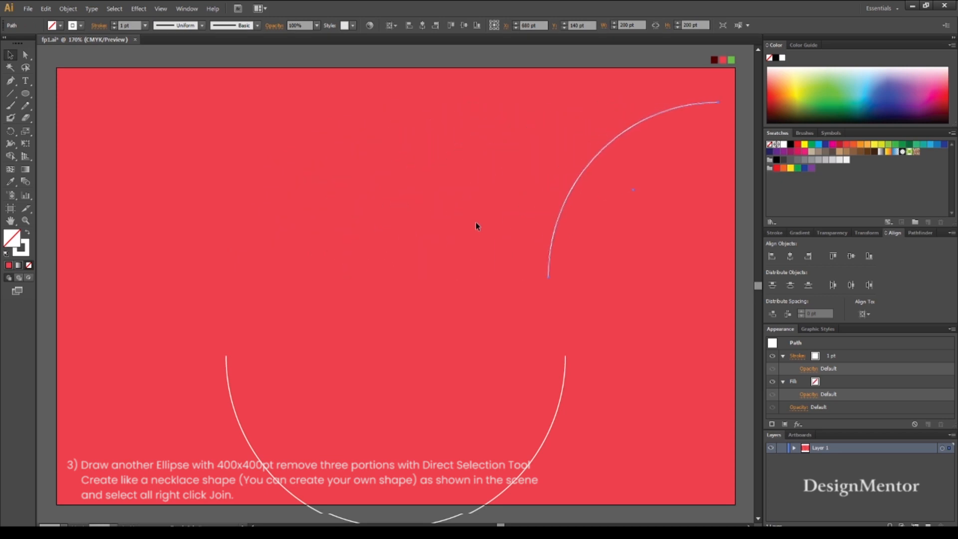
{"action": "key", "text": "shift+Down"}
{"action": "key", "text": "shift+Down"}
{"action": "key", "text": "shift+Right"}
{"action": "key", "text": "shift+Right"}
{"action": "key", "text": "shift+Down"}
{"action": "key", "text": "shift+Down"}
{"action": "key", "text": "shift+Down"}
{"action": "key", "text": "shift+Down"}
{"action": "key", "text": "shift+Down"}
{"action": "key", "text": "shift+Down"}
{"action": "key", "text": "shift+Down"}
{"action": "key", "text": "shift+Down"}
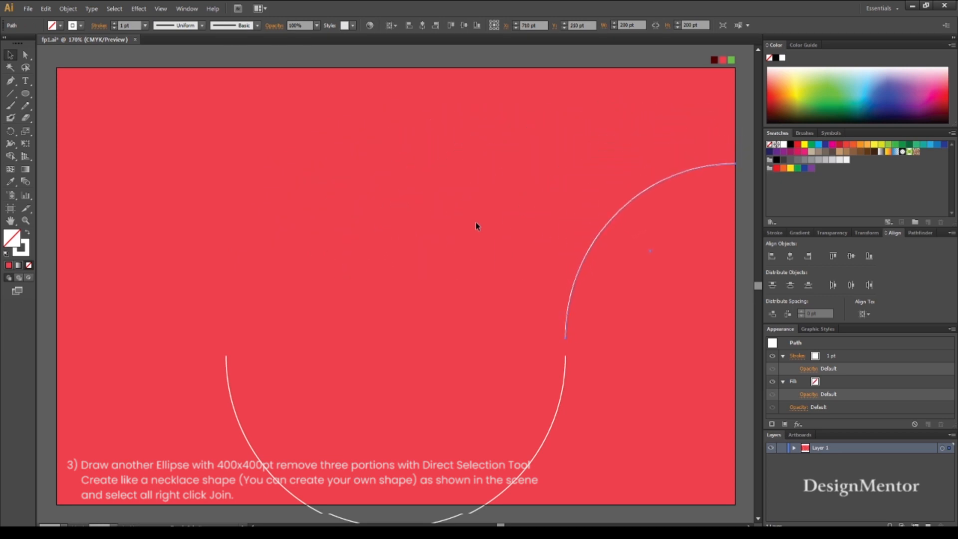
{"action": "key", "text": "Down"}
{"action": "key", "text": "Down"}
{"action": "key", "text": "Down"}
{"action": "key", "text": "Down"}
{"action": "key", "text": "Down"}
{"action": "key", "text": "Down"}
{"action": "key", "text": "Down"}
{"action": "key", "text": "Down"}
{"action": "key", "text": "Down"}
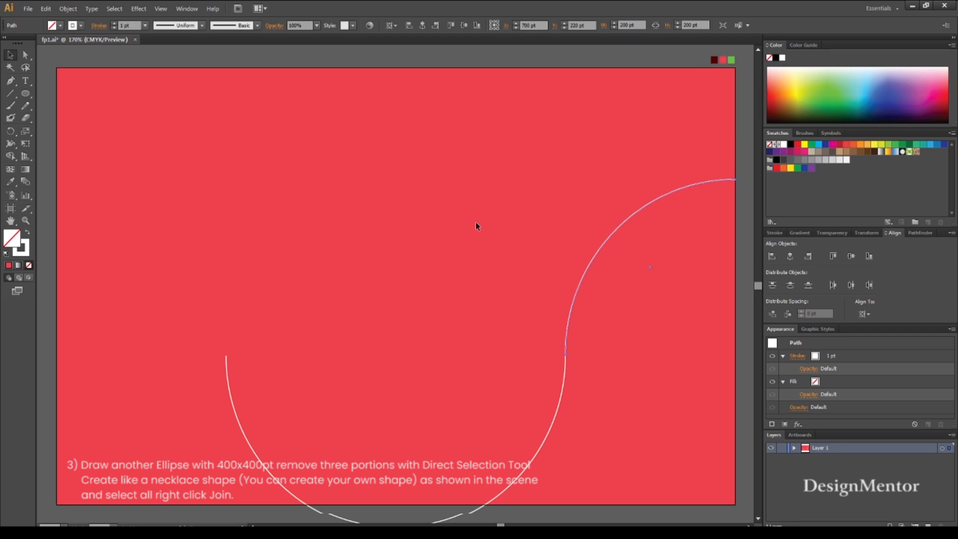
{"action": "key", "text": "Down"}
{"action": "left_click", "coordinate": [475, 223]}
{"action": "left_click", "coordinate": [587, 274]}
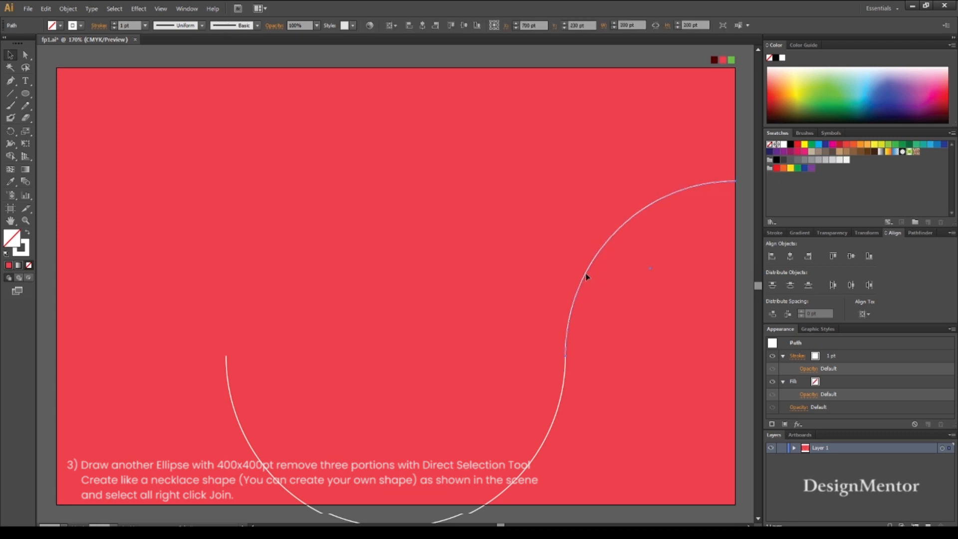
{"action": "left_click", "coordinate": [595, 283]}
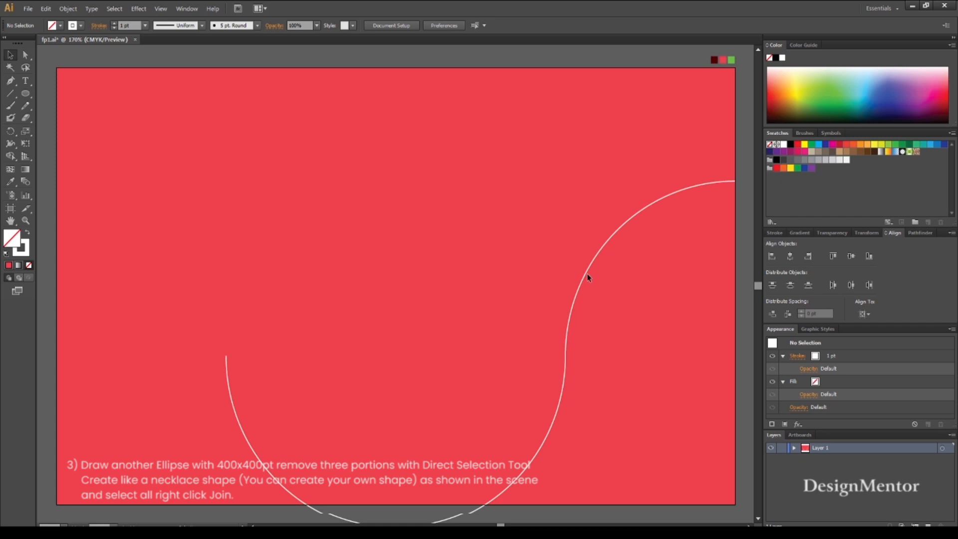
Step: Create a mirrored copy of the right quarter arc with Reflect, flipping it across the vertical axis
{"action": "left_click", "coordinate": [586, 274]}
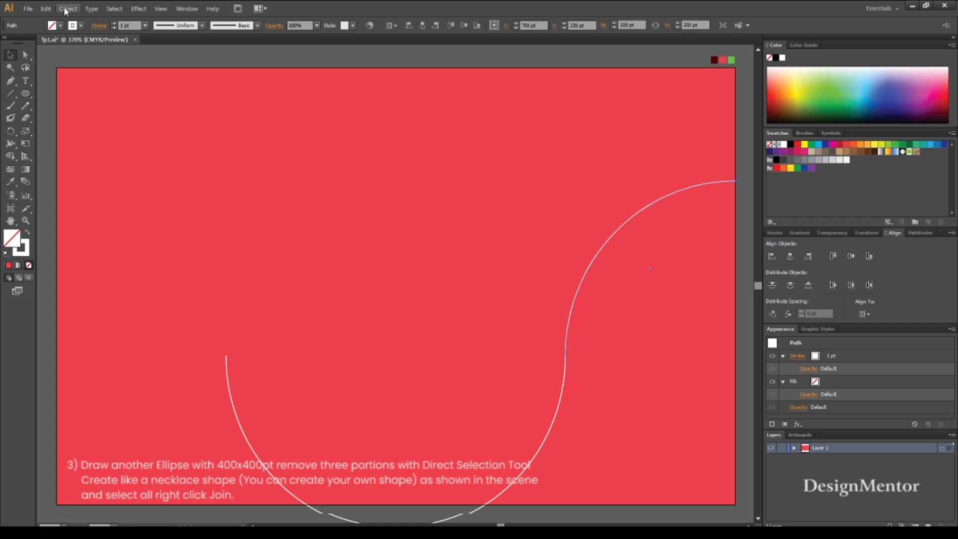
{"action": "left_click", "coordinate": [67, 9]}
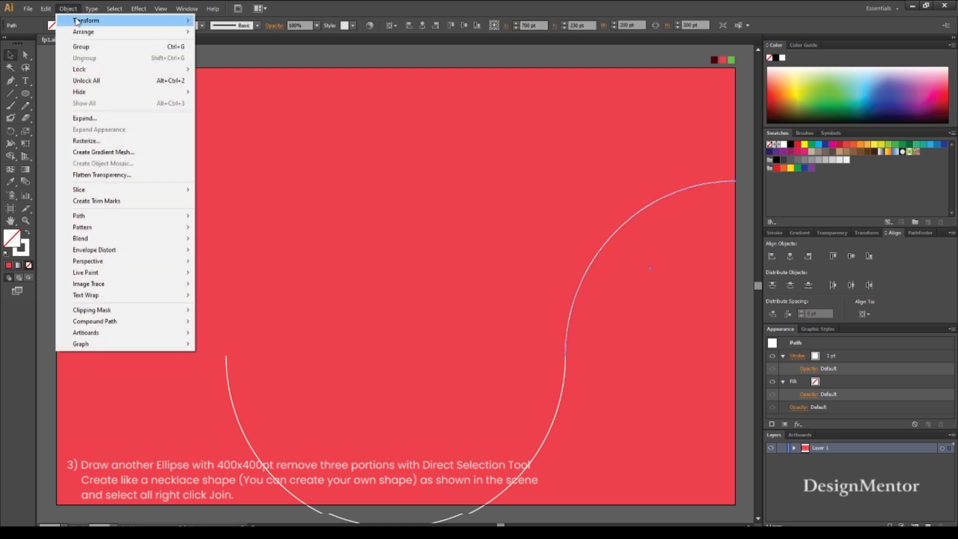
{"action": "mouse_move", "coordinate": [83, 21]}
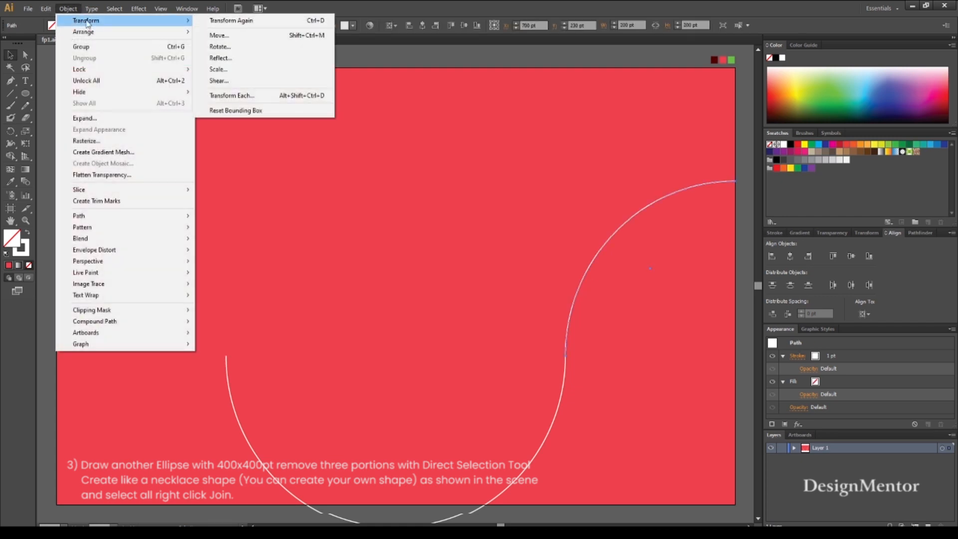
{"action": "left_click", "coordinate": [238, 59]}
{"action": "left_click", "coordinate": [574, 389]}
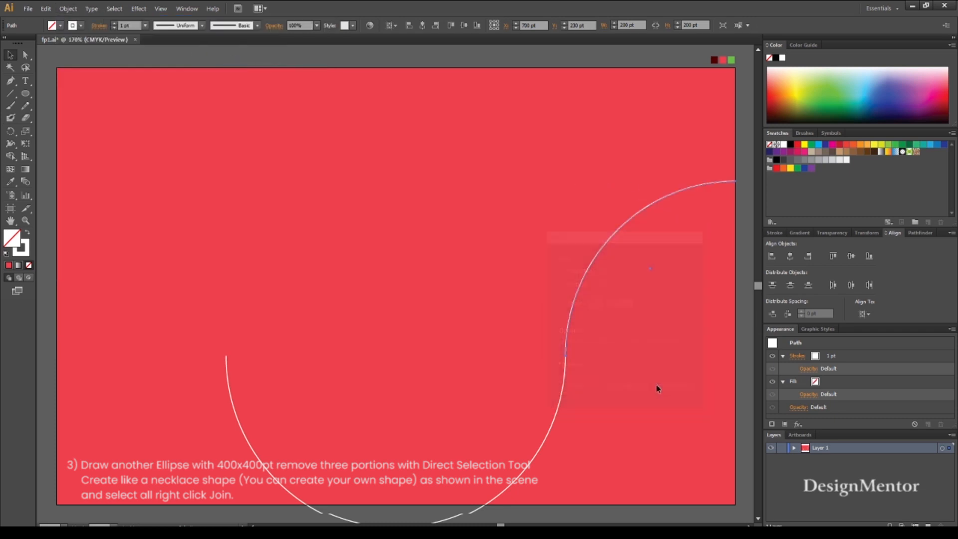
Step: Move the mirrored arc straight left until it meets the lower half circle's left end at the artboard's left side
{"action": "key", "text": "shift+Left"}
{"action": "key", "text": "shift+Left"}
{"action": "key", "text": "shift+Left"}
{"action": "key", "text": "shift+Left"}
{"action": "key", "text": "shift+Left"}
{"action": "key", "text": "shift+Left"}
{"action": "key", "text": "shift+Left"}
{"action": "key", "text": "shift+Left"}
{"action": "key", "text": "shift+Left"}
{"action": "key", "text": "shift+Left"}
{"action": "key", "text": "shift+Left"}
{"action": "key", "text": "shift+Left"}
{"action": "key", "text": "shift+Left"}
{"action": "key", "text": "shift+Left"}
{"action": "key", "text": "shift+Left"}
{"action": "key", "text": "shift+Left"}
{"action": "key", "text": "shift+Left"}
{"action": "key", "text": "shift+Left"}
{"action": "key", "text": "shift+Left"}
{"action": "key", "text": "shift+Left"}
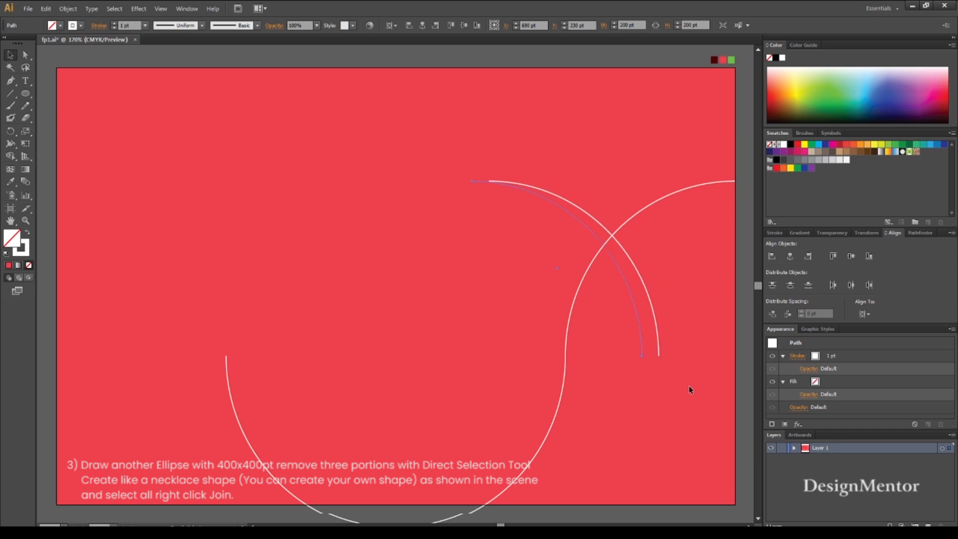
{"action": "key", "text": "shift+Left"}
{"action": "key", "text": "shift+Left"}
{"action": "key", "text": "shift+Left"}
{"action": "key", "text": "shift+Left"}
{"action": "key", "text": "shift+Left"}
{"action": "key", "text": "shift+Left"}
{"action": "key", "text": "shift+Left"}
{"action": "key", "text": "shift+Left"}
{"action": "key", "text": "shift+Left"}
{"action": "key", "text": "shift+Left"}
{"action": "key", "text": "shift+Left"}
{"action": "key", "text": "shift+Left"}
{"action": "key", "text": "shift+Left"}
{"action": "key", "text": "shift+Left"}
{"action": "key", "text": "shift+Left"}
{"action": "key", "text": "shift+Left"}
{"action": "key", "text": "shift+Left"}
{"action": "key", "text": "shift+Left"}
{"action": "key", "text": "shift+Left"}
{"action": "key", "text": "shift+Left"}
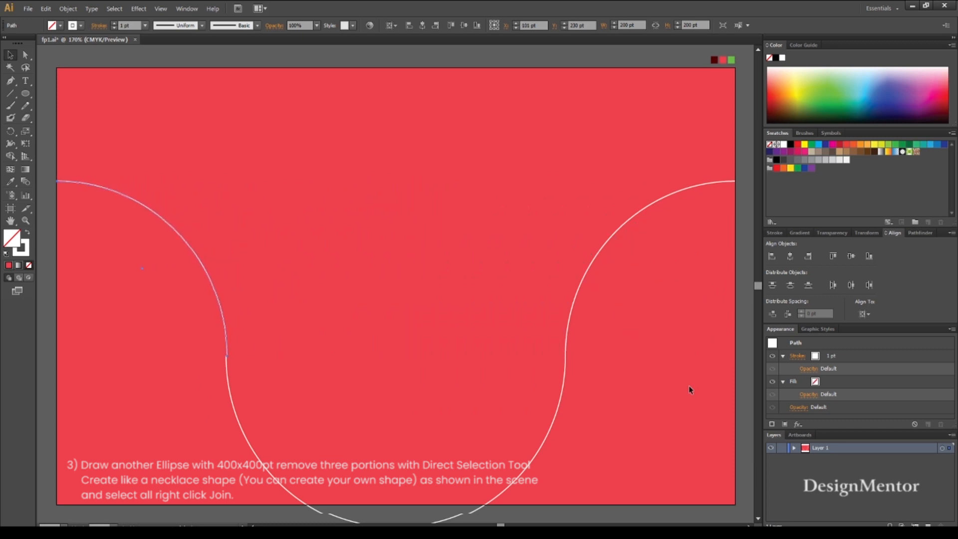
{"action": "left_click", "coordinate": [535, 342]}
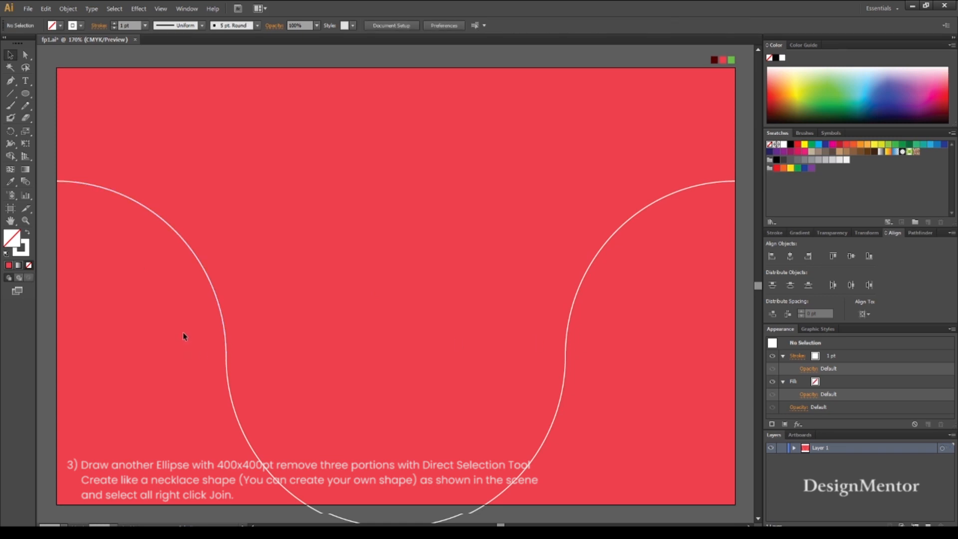
Step: Join the three arcs into one continuous path and centre it vertically on the artboard
{"action": "left_click", "coordinate": [569, 359]}
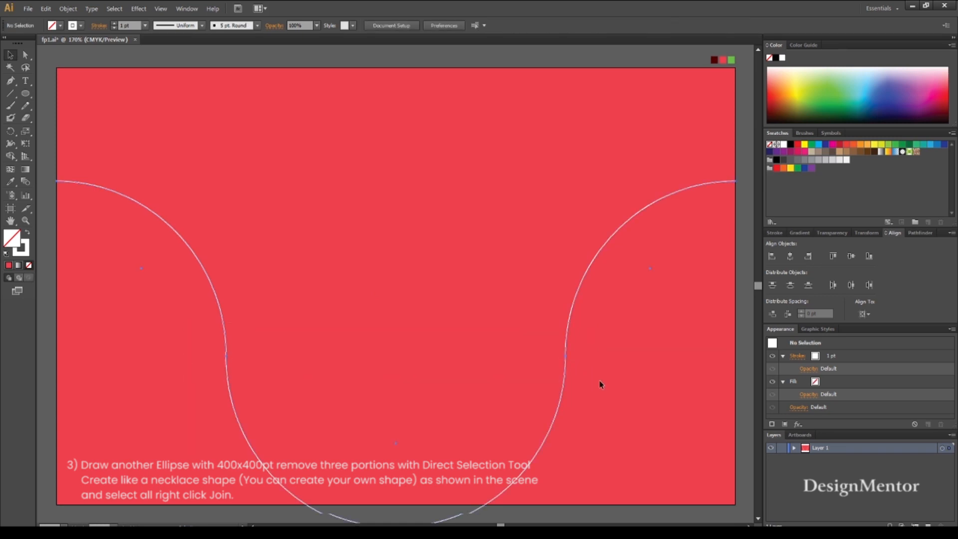
{"action": "right_click", "coordinate": [567, 334]}
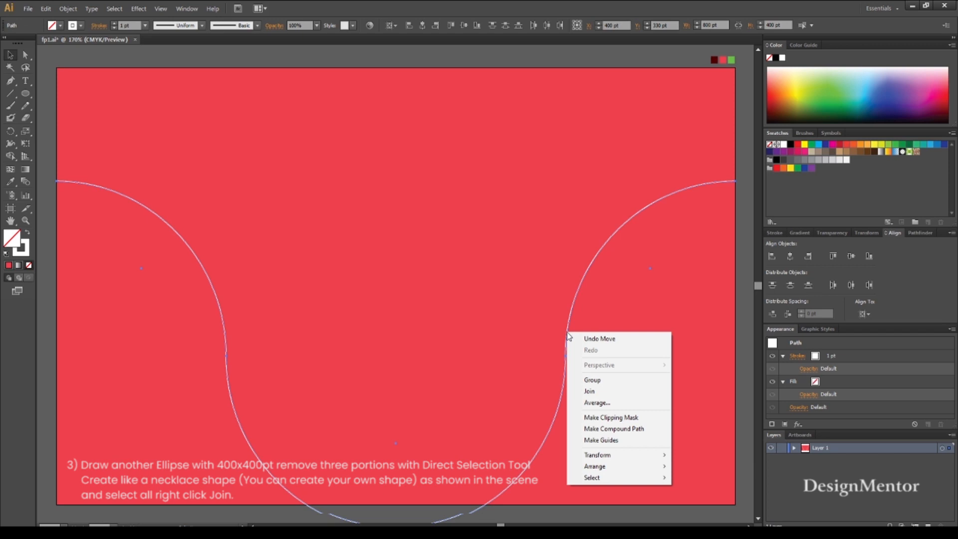
{"action": "left_click", "coordinate": [604, 392]}
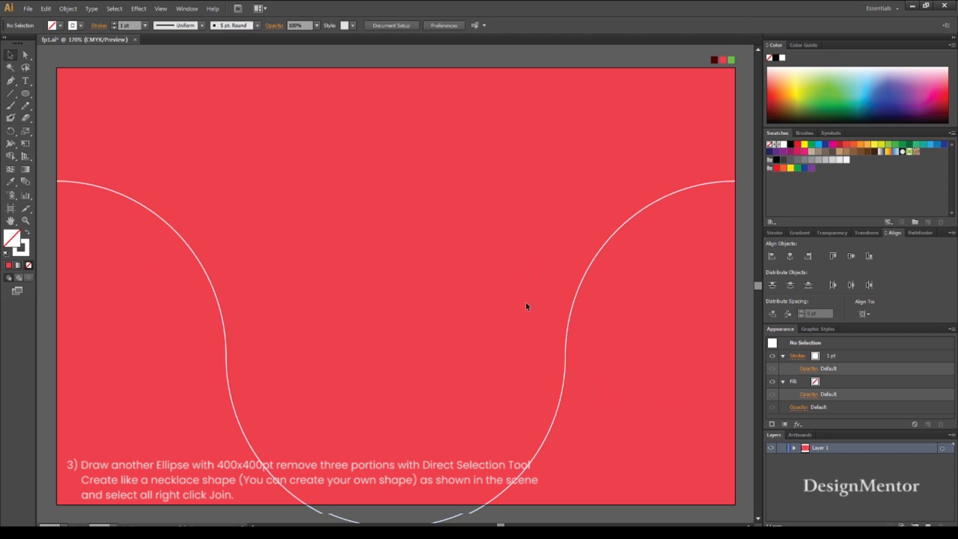
{"action": "left_click", "coordinate": [851, 256]}
{"action": "left_click", "coordinate": [611, 369]}
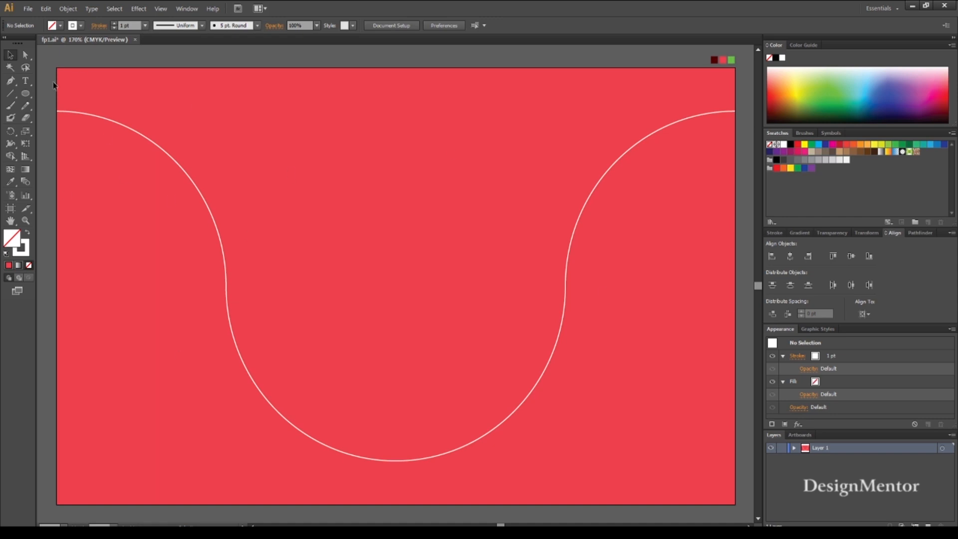
Step: Set the default stroke to none and sample the green colour square above the artboard as the fill
{"action": "left_click", "coordinate": [81, 26]}
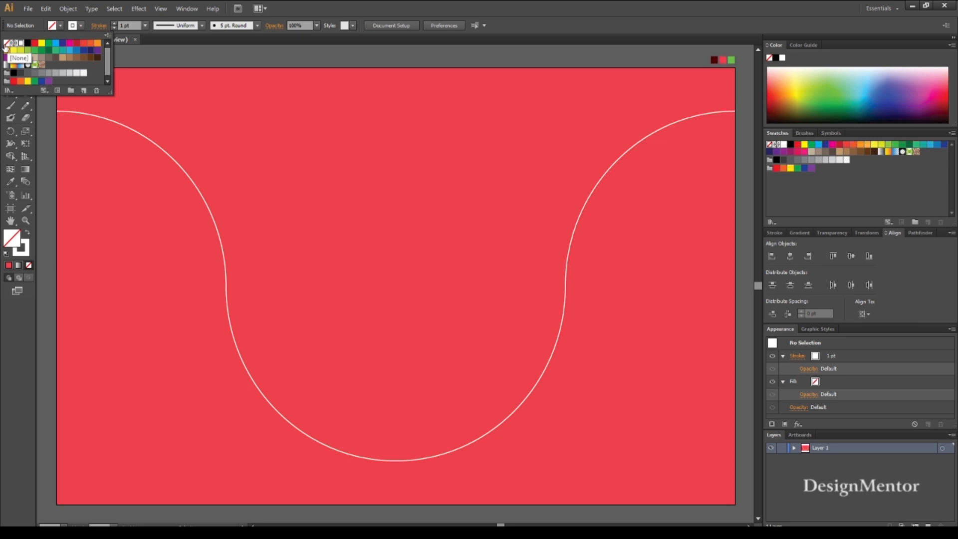
{"action": "left_click", "coordinate": [6, 43]}
{"action": "left_click", "coordinate": [61, 26]}
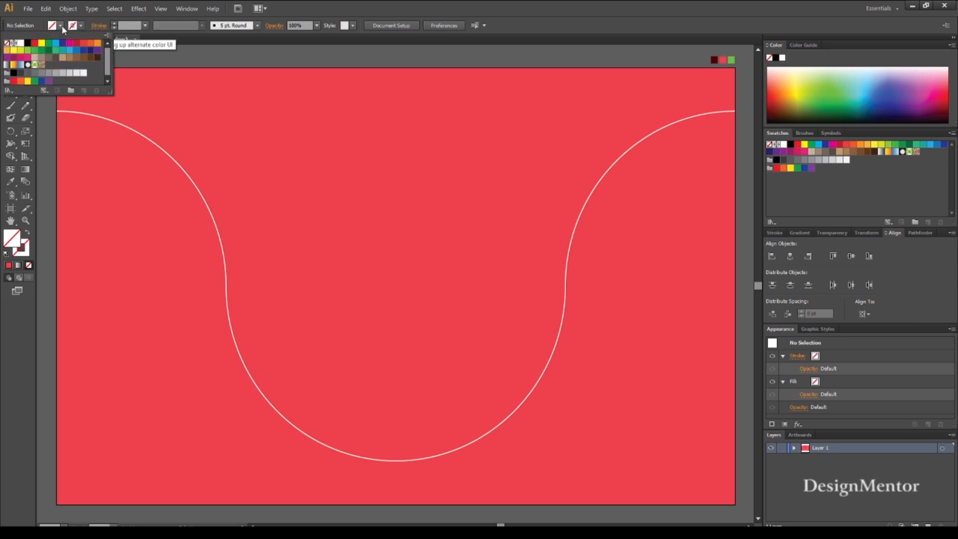
{"action": "left_click", "coordinate": [141, 65]}
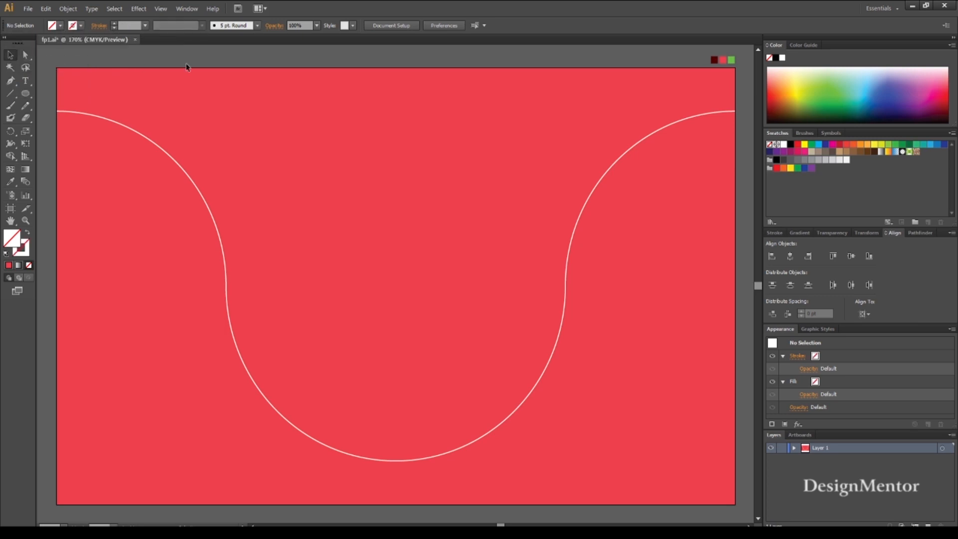
{"action": "key", "text": "i"}
{"action": "left_click", "coordinate": [732, 60]}
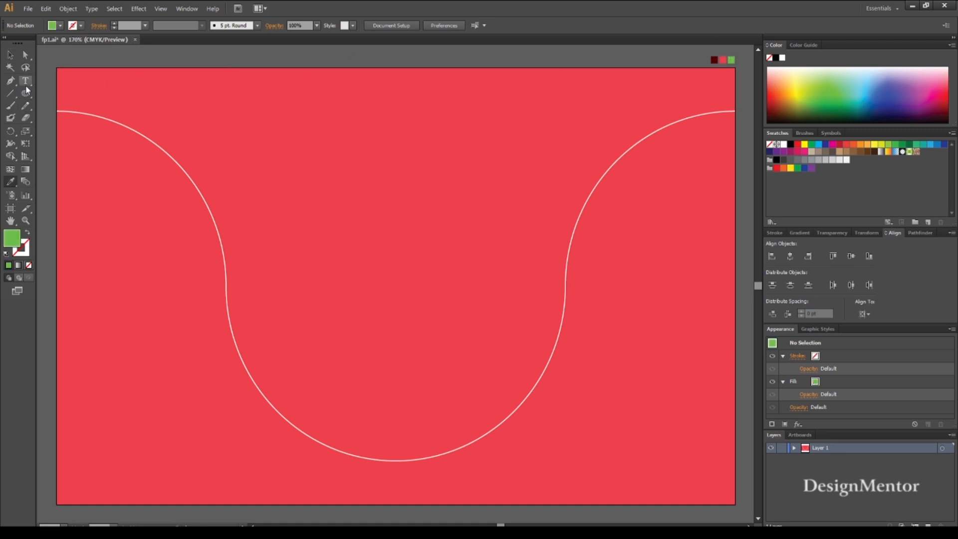
Step: Add the text "Fashion Parade - Fashion Parade" along the curve with the Type on a Path tool
{"action": "left_click_drag", "start_coordinate": [28, 85], "coordinate": [95, 105]}
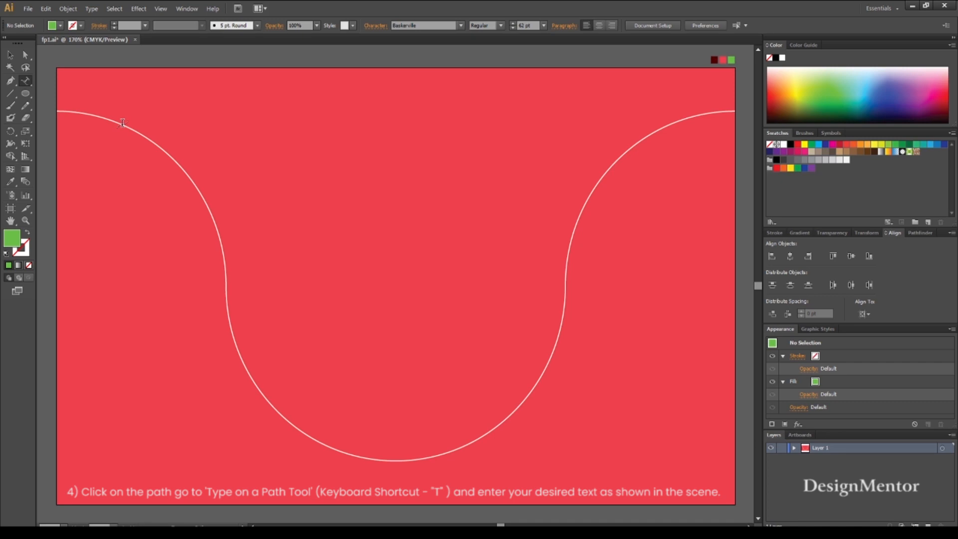
{"action": "left_click", "coordinate": [122, 123]}
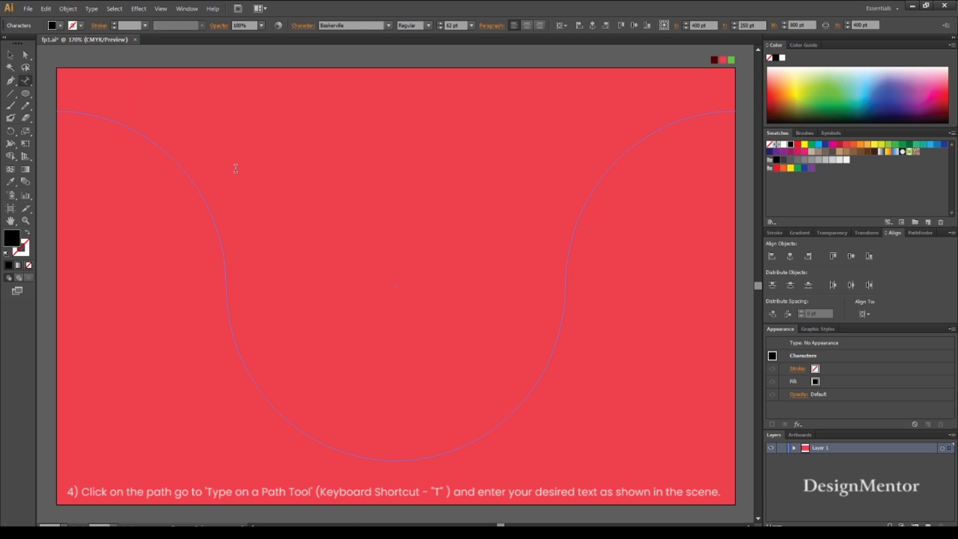
{"action": "type", "text": "Fashio"}
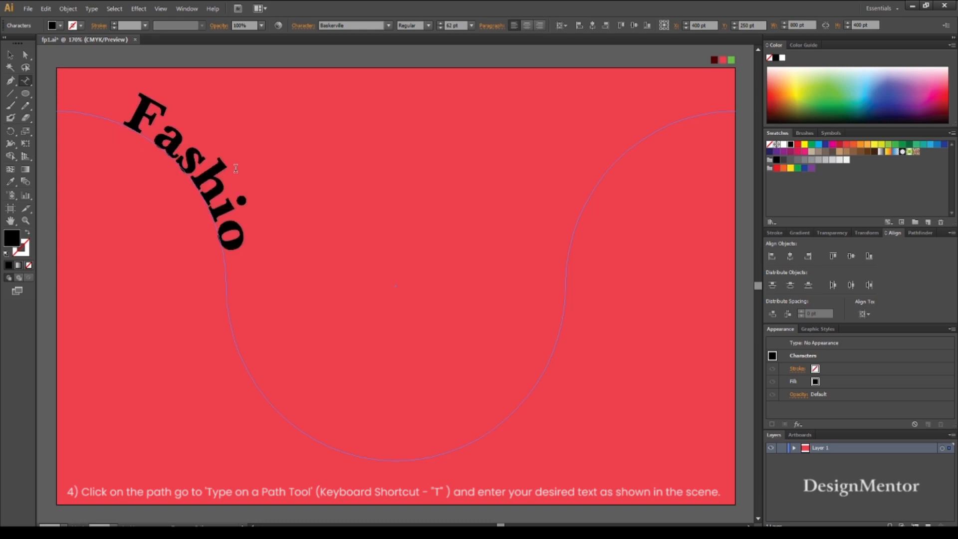
{"action": "type", "text": "n"}
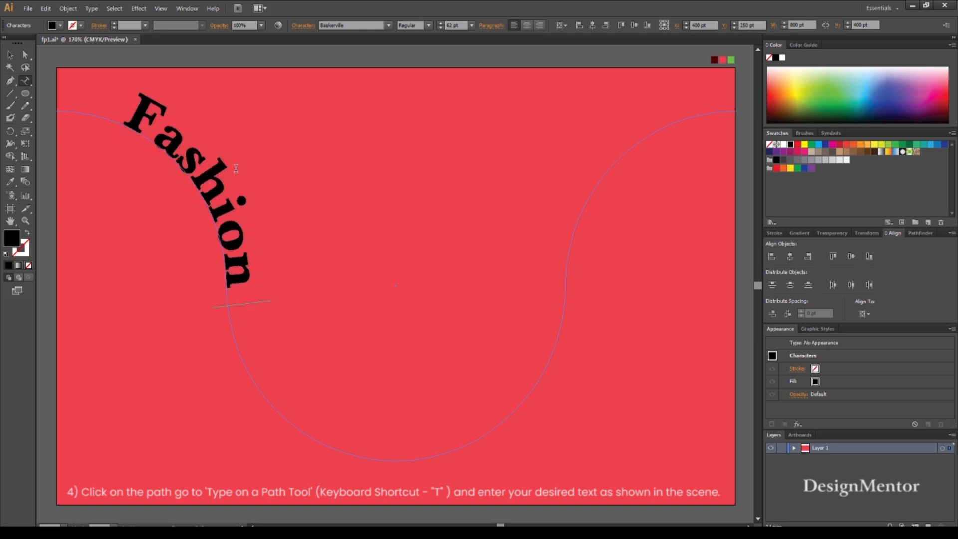
{"action": "type", "text": " Parade"}
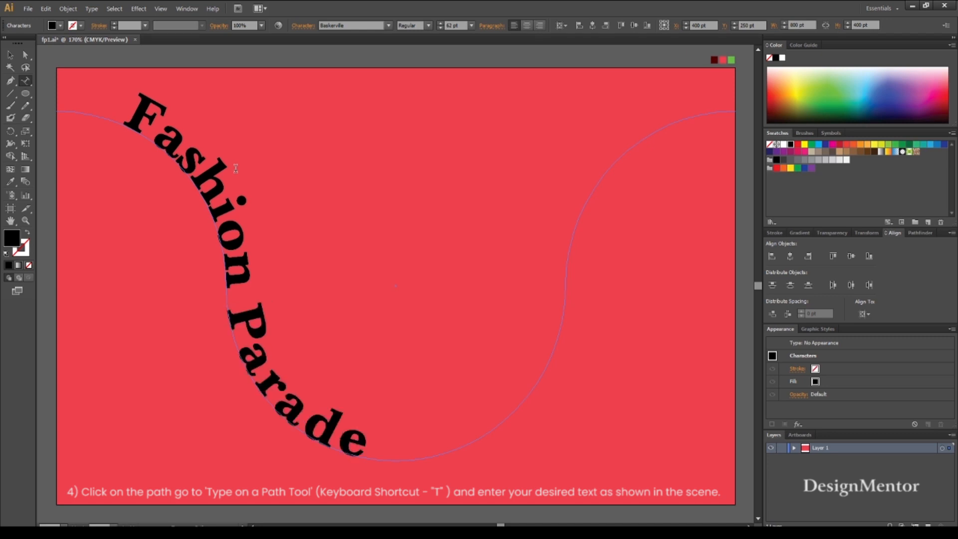
{"action": "type", "text": " -"}
{"action": "type", "text": " Fas"}
{"action": "type", "text": "hion Pa"}
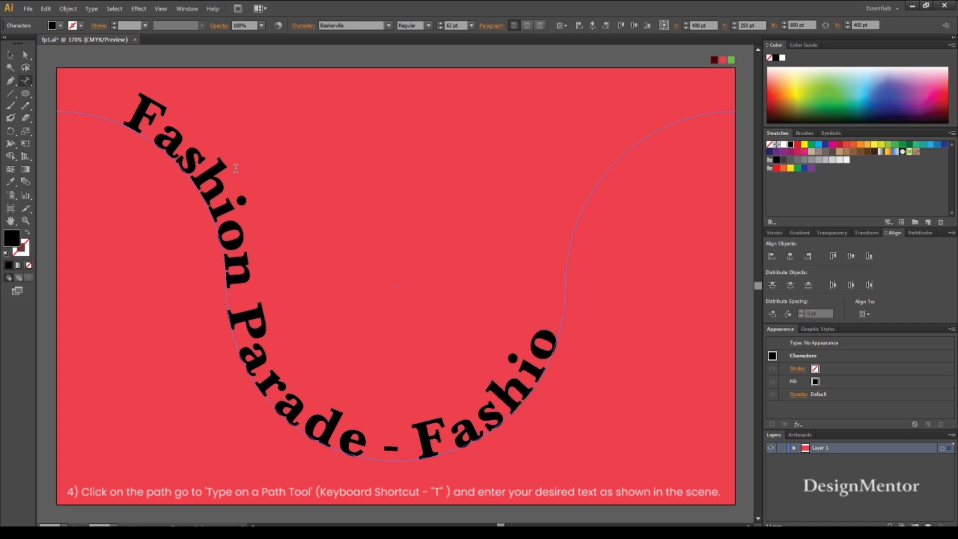
{"action": "type", "text": "rade"}
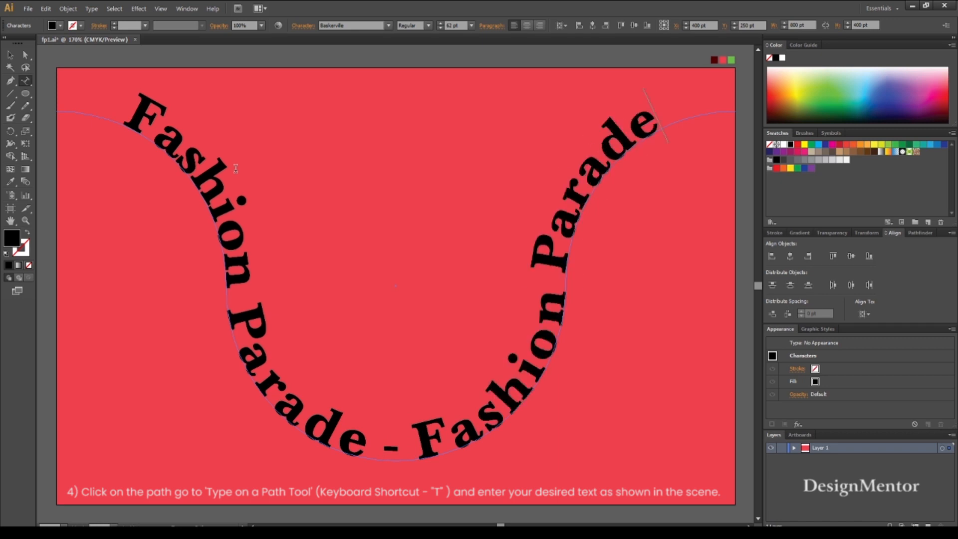
{"action": "left_click", "coordinate": [10, 55]}
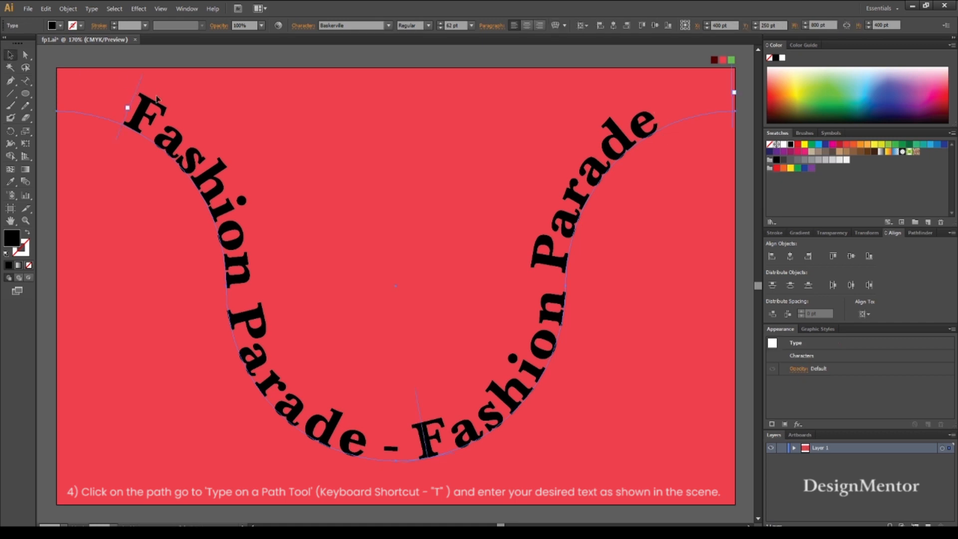
{"action": "key", "text": "t"}
{"action": "left_click", "coordinate": [134, 106]}
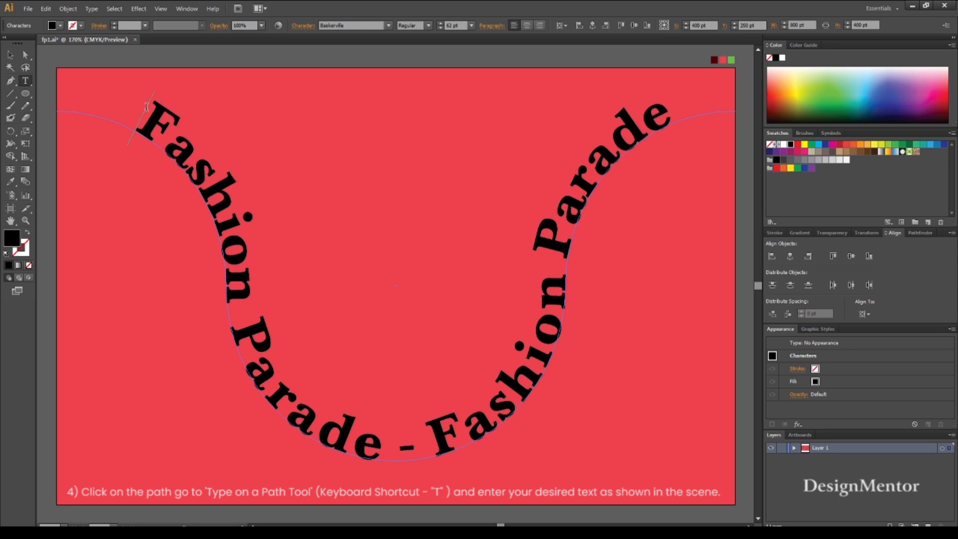
{"action": "key", "text": "BackSpace"}
{"action": "key", "text": "BackSpace"}
{"action": "left_click", "coordinate": [10, 54]}
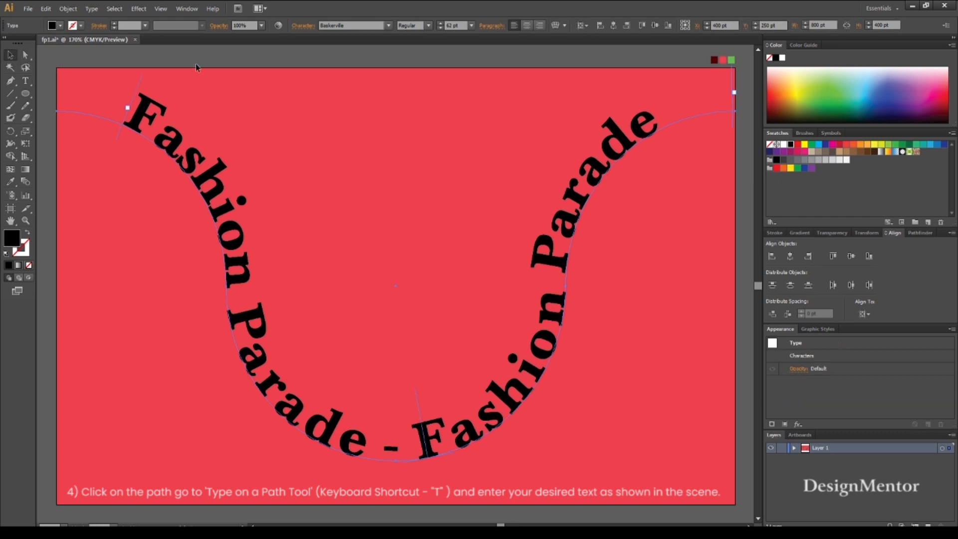
Step: Try to recolour the path text by sampling the green colour square above the artboard
{"action": "left_click", "coordinate": [171, 92]}
{"action": "left_click", "coordinate": [147, 109]}
{"action": "key", "text": "i"}
{"action": "left_click", "coordinate": [732, 60]}
{"action": "left_click", "coordinate": [10, 54]}
{"action": "left_click", "coordinate": [163, 52]}
Step: Move the path text straight down to Y 290 pt
{"action": "left_click", "coordinate": [209, 181]}
{"action": "key", "text": "shift+Down"}
{"action": "key", "text": "shift+Down"}
{"action": "key", "text": "shift+Down"}
{"action": "key", "text": "shift+Down"}
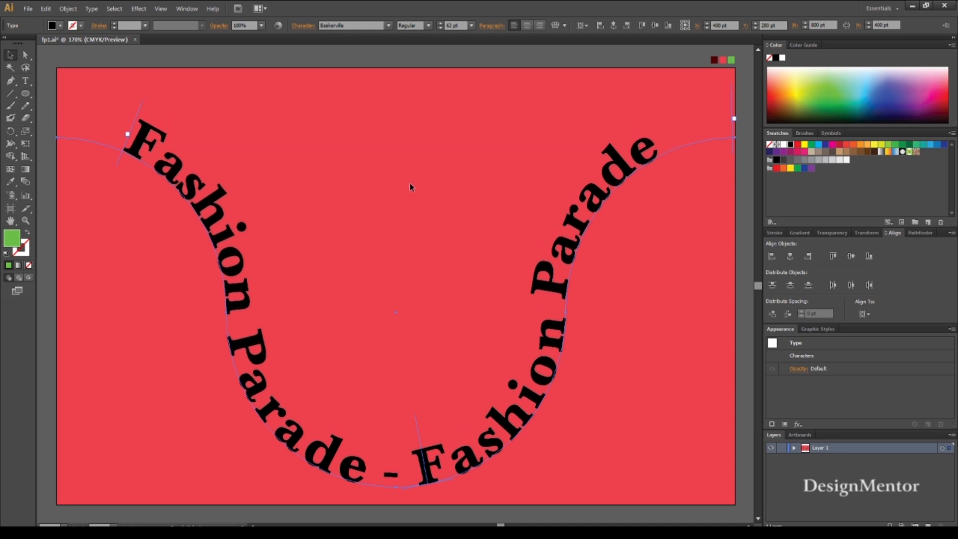
{"action": "left_click", "coordinate": [635, 189]}
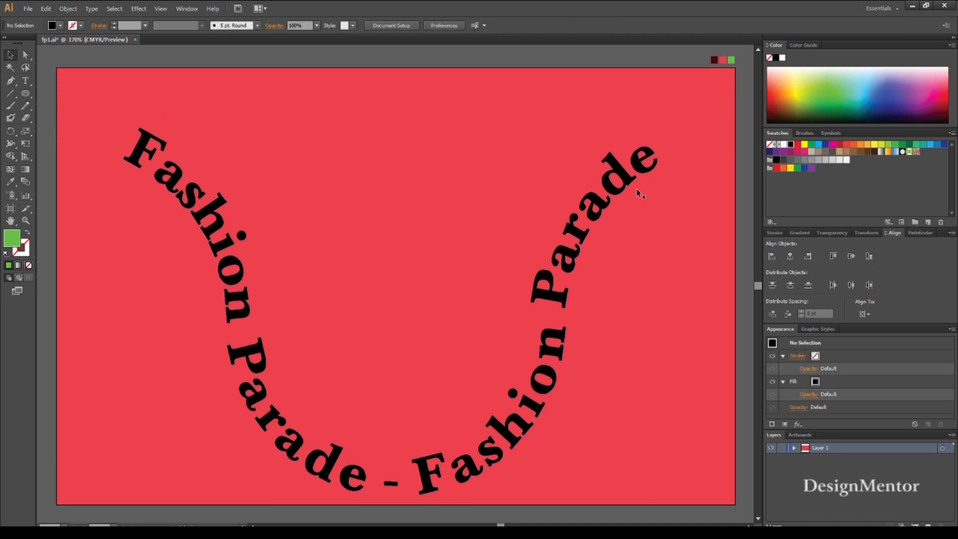
Step: Colour the path text green by sampling the green colour square above the artboard, and deselect it
{"action": "left_click", "coordinate": [619, 169]}
{"action": "key", "text": "i"}
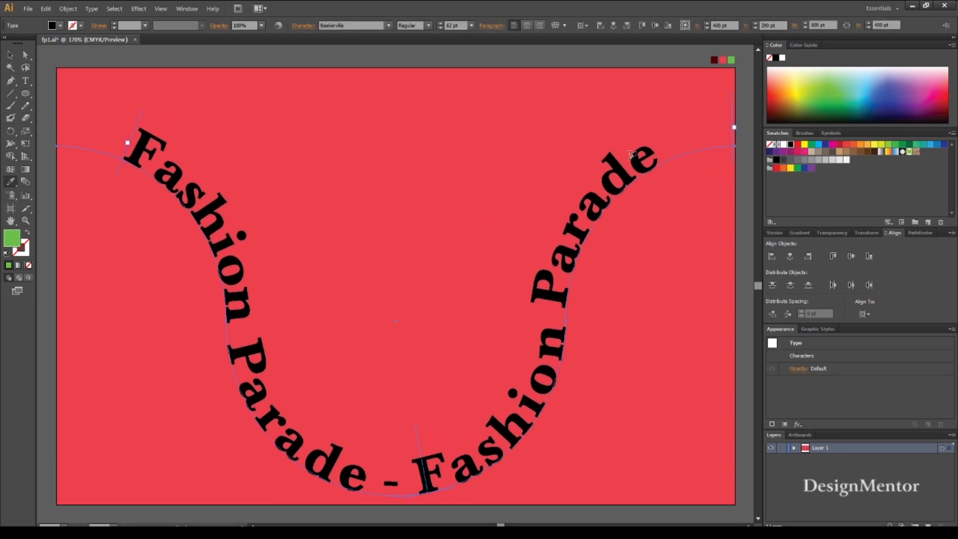
{"action": "left_click", "coordinate": [730, 59]}
{"action": "left_click", "coordinate": [10, 55]}
{"action": "left_click", "coordinate": [128, 80]}
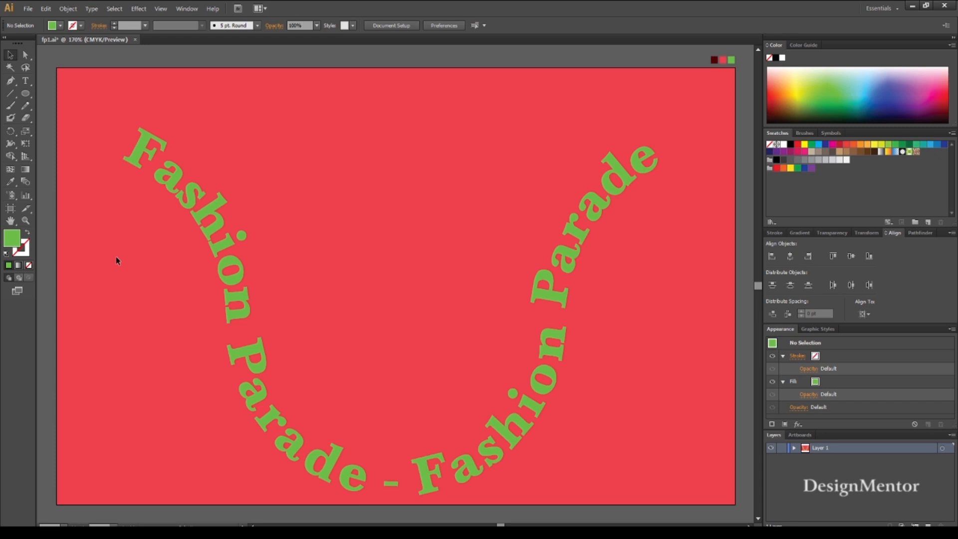
Step: Copy the green path text, paste the duplicate in front of the original, and deselect it
{"action": "left_click", "coordinate": [215, 210]}
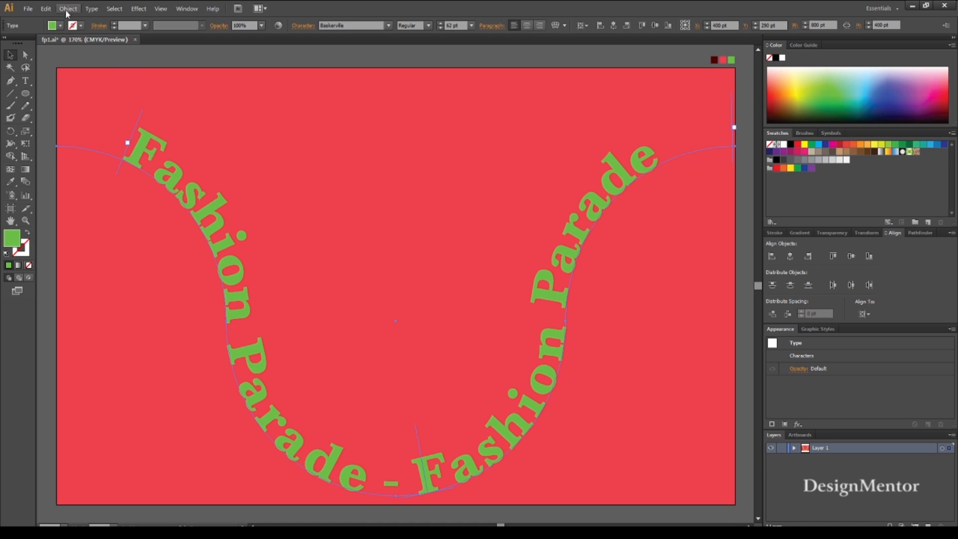
{"action": "left_click", "coordinate": [46, 9]}
{"action": "left_click", "coordinate": [61, 58]}
{"action": "left_click", "coordinate": [46, 8]}
{"action": "left_click", "coordinate": [65, 81]}
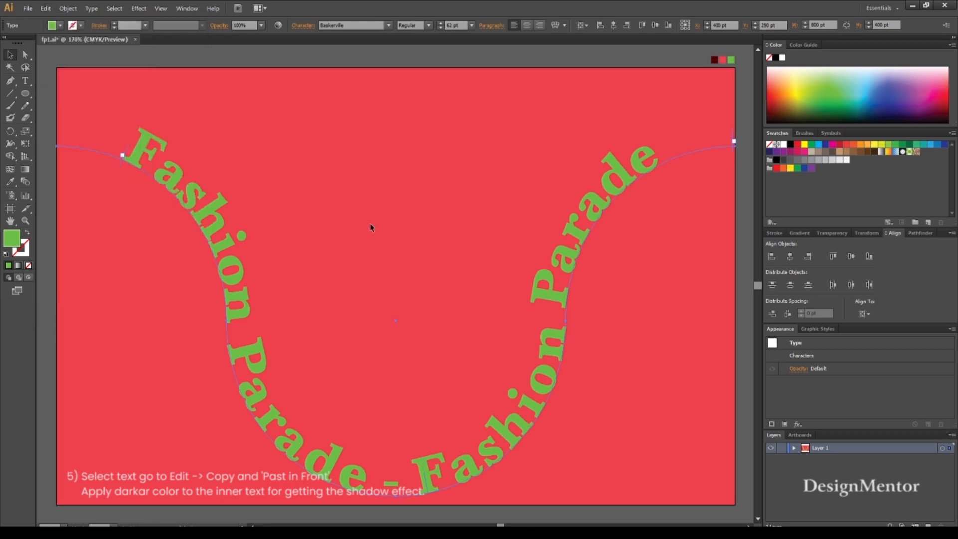
{"action": "left_click", "coordinate": [431, 268]}
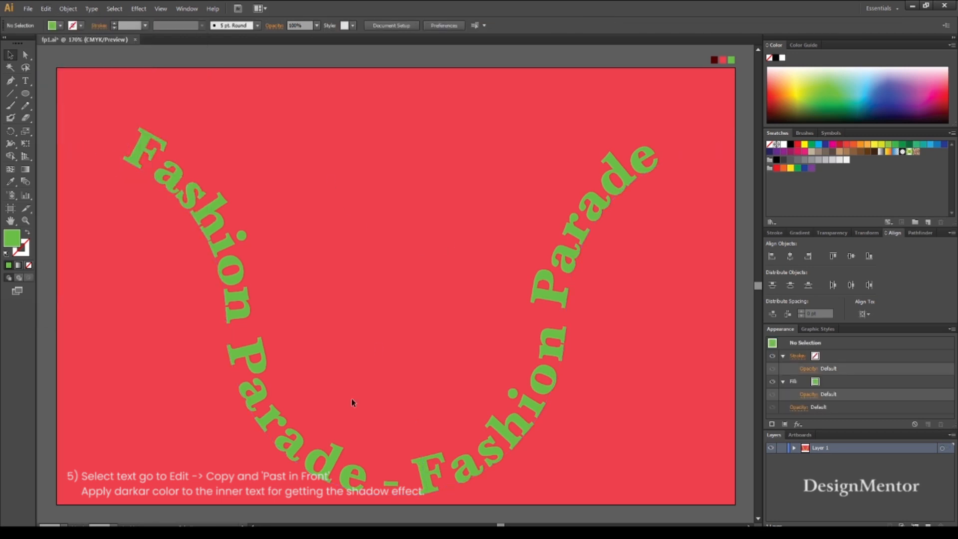
Step: Move the front copy of the path text straight up to Y 130 pt, clear of the original, and deselect it
{"action": "left_click", "coordinate": [434, 449]}
{"action": "key", "text": "shift+Up"}
{"action": "key", "text": "shift+Up"}
{"action": "key", "text": "shift+Up"}
{"action": "key", "text": "shift+Up"}
{"action": "key", "text": "shift+Up"}
{"action": "key", "text": "shift+Up"}
{"action": "key", "text": "shift+Up"}
{"action": "key", "text": "shift+Up"}
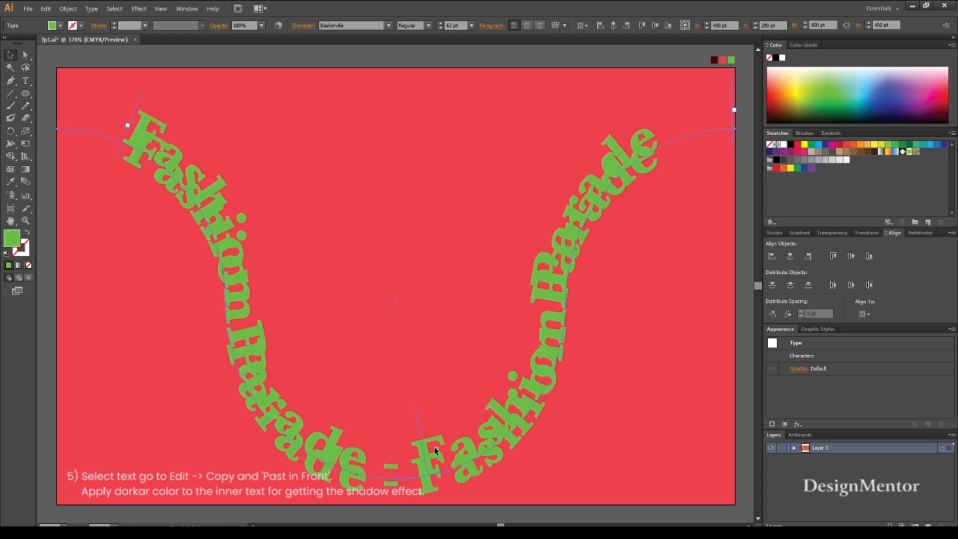
{"action": "key", "text": "shift+Up"}
{"action": "key", "text": "shift+Up"}
{"action": "key", "text": "shift+Up"}
{"action": "key", "text": "shift+Up"}
{"action": "key", "text": "shift+Up"}
{"action": "key", "text": "shift+Up"}
{"action": "key", "text": "shift+Up"}
{"action": "key", "text": "shift+Up"}
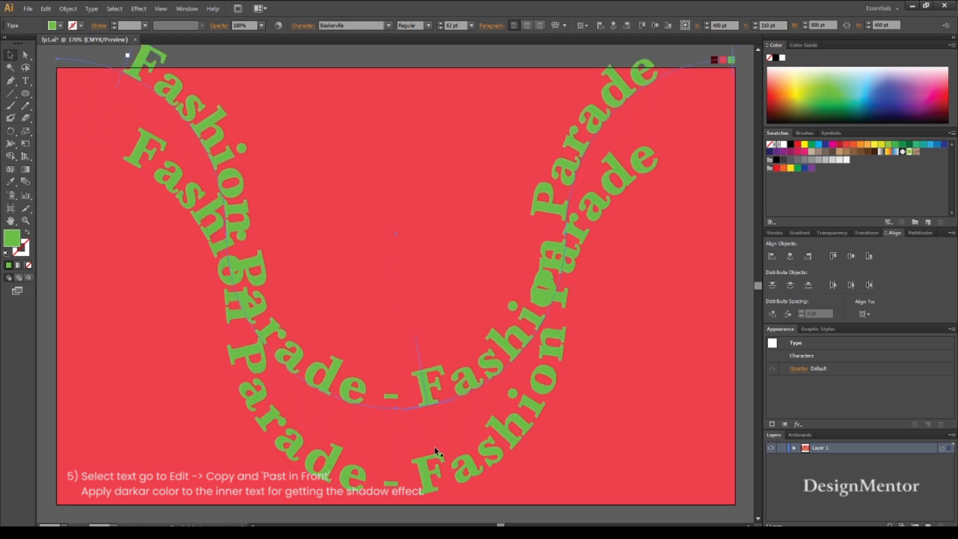
{"action": "left_click", "coordinate": [674, 406]}
Step: Colour the original lower path text dark maroon by sampling the dark square above the artboard, and deselect it
{"action": "left_click", "coordinate": [550, 353]}
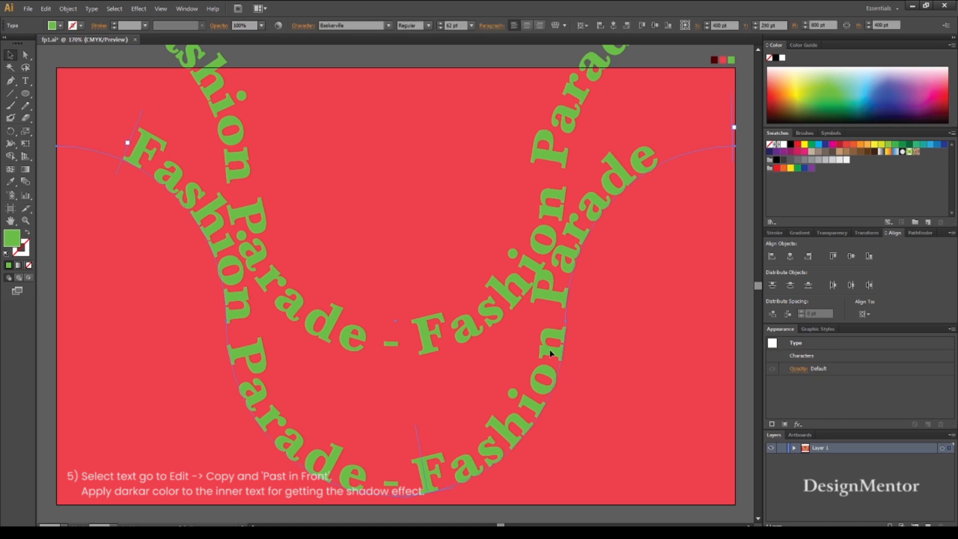
{"action": "key", "text": "i"}
{"action": "left_click", "coordinate": [714, 60]}
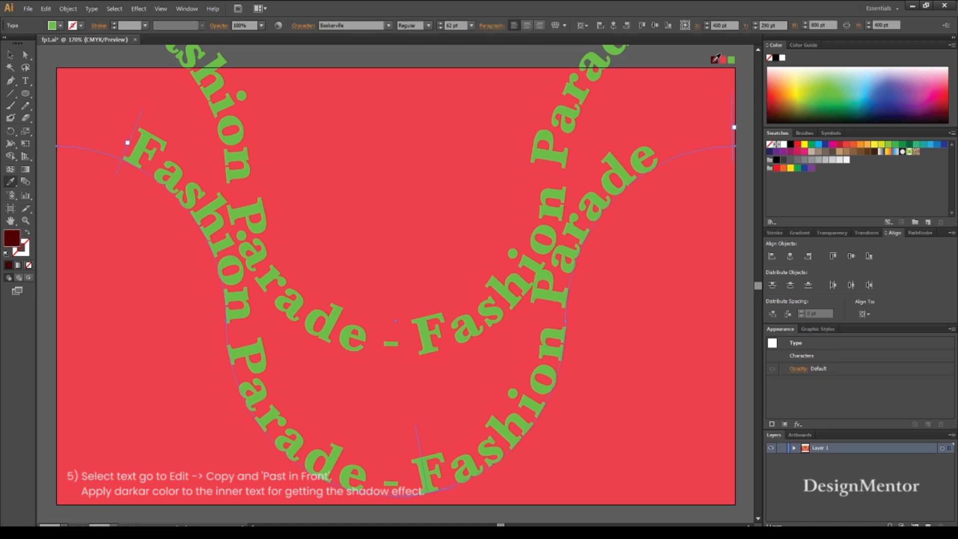
{"action": "left_click", "coordinate": [10, 56]}
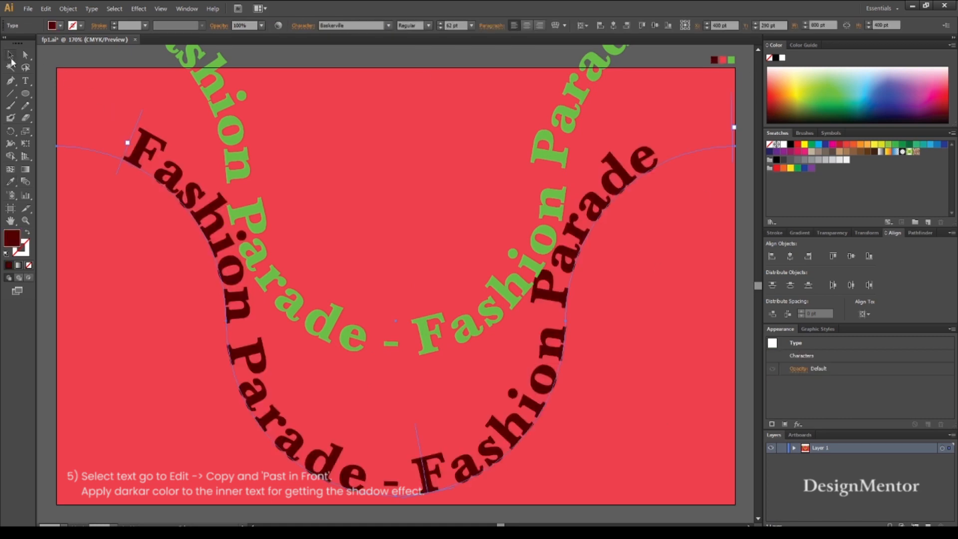
{"action": "left_click", "coordinate": [372, 142]}
Step: Move the green copy straight down to Y 280 pt, slightly above the dark text as a shadow offset, and deselect it
{"action": "left_click", "coordinate": [342, 331]}
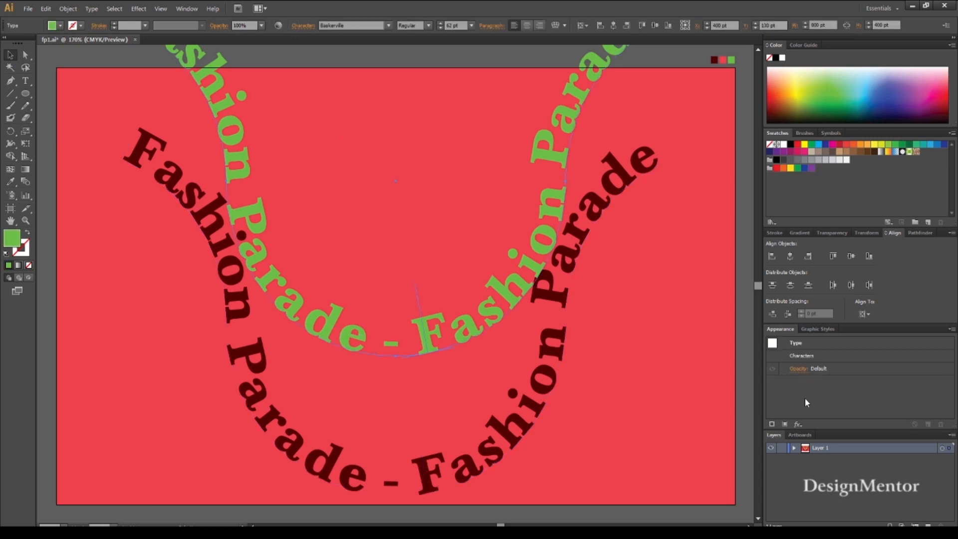
{"action": "key", "text": "shift+Down"}
{"action": "key", "text": "shift+Down"}
{"action": "key", "text": "shift+Down"}
{"action": "key", "text": "shift+Down"}
{"action": "key", "text": "shift+Down"}
{"action": "key", "text": "shift+Down"}
{"action": "key", "text": "shift+Down"}
{"action": "key", "text": "shift+Down"}
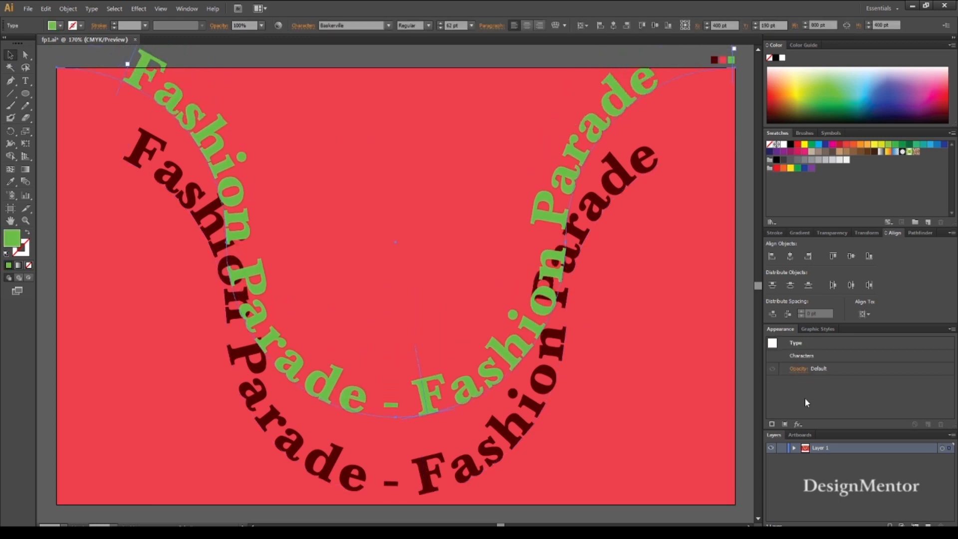
{"action": "key", "text": "shift+Down"}
{"action": "key", "text": "shift+Down"}
{"action": "key", "text": "shift+Down"}
{"action": "key", "text": "shift+Down"}
{"action": "key", "text": "shift+Down"}
{"action": "key", "text": "shift+Down"}
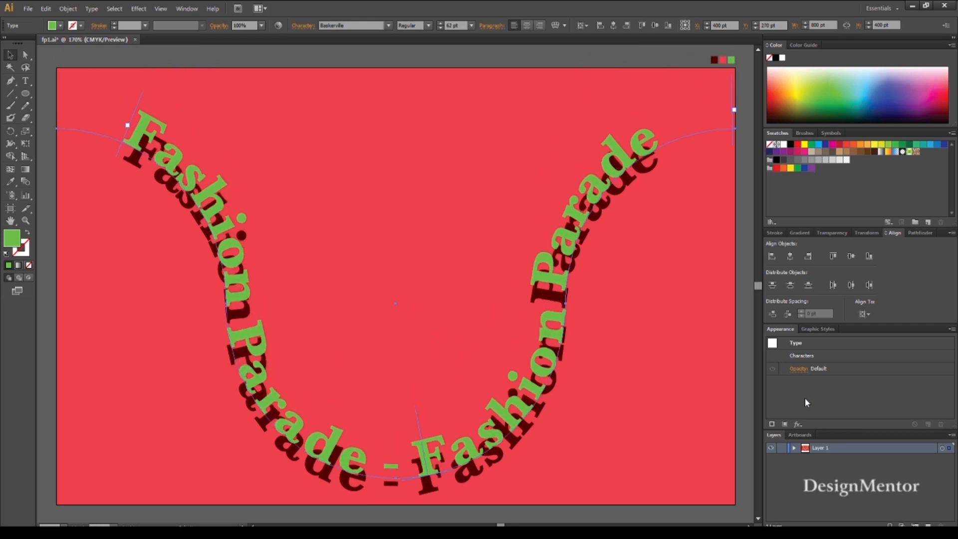
{"action": "key", "text": "shift+Down"}
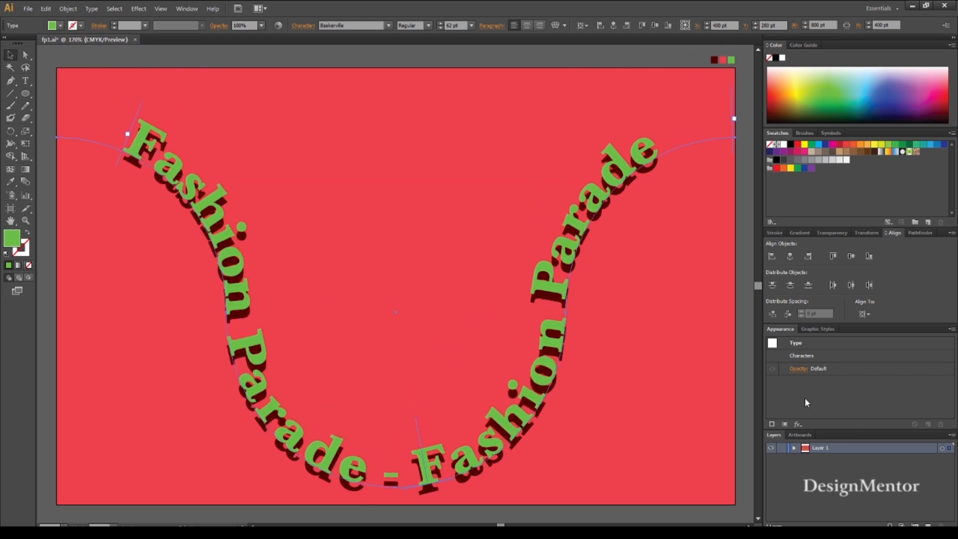
{"action": "left_click", "coordinate": [630, 399]}
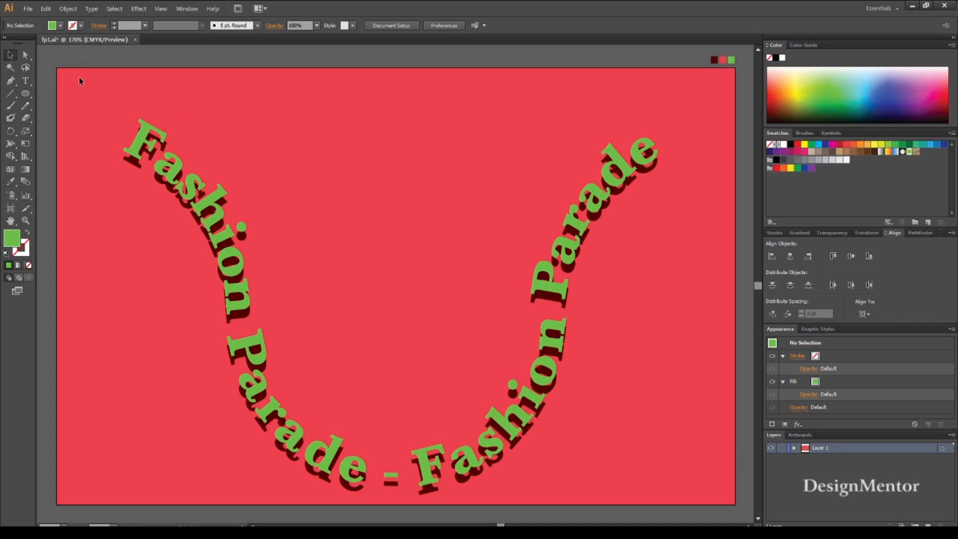
Step: Group the green text and its dark shadow text, and deselect the group
{"action": "left_click_drag", "start_coordinate": [74, 56], "coordinate": [596, 501]}
{"action": "left_click_drag", "start_coordinate": [693, 512], "coordinate": [691, 512]}
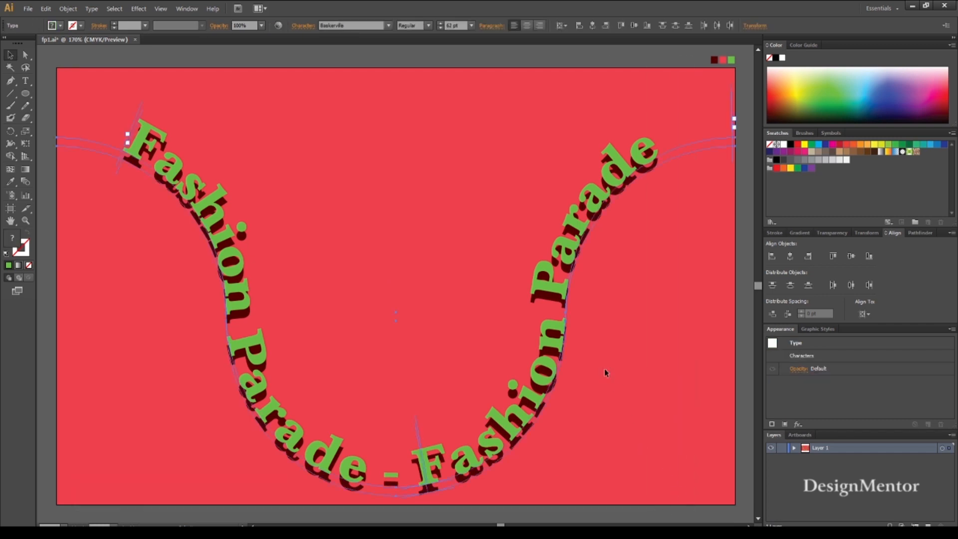
{"action": "left_click", "coordinate": [68, 8]}
{"action": "left_click", "coordinate": [100, 47]}
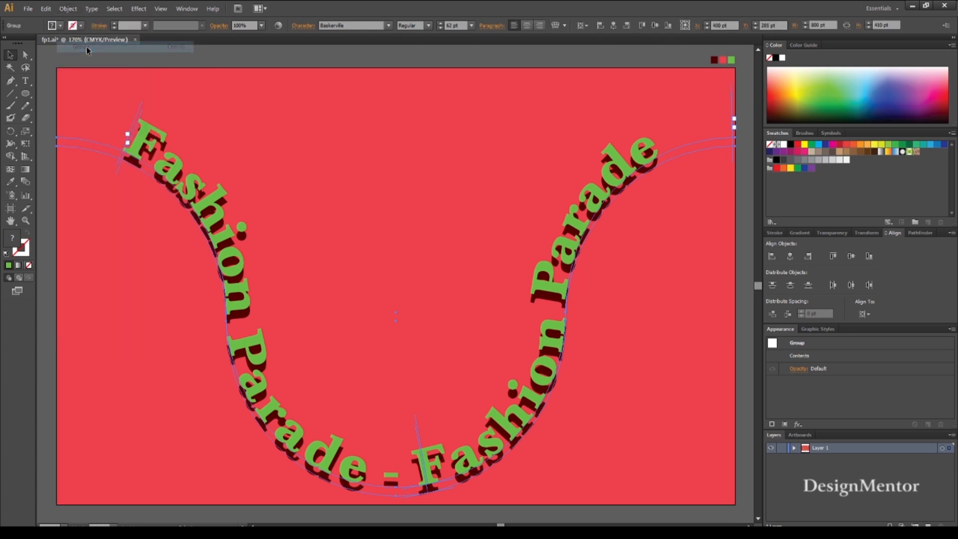
{"action": "left_click", "coordinate": [283, 90]}
Step: Centre the grouped path text vertically on the artboard and deselect it
{"action": "left_click", "coordinate": [150, 133]}
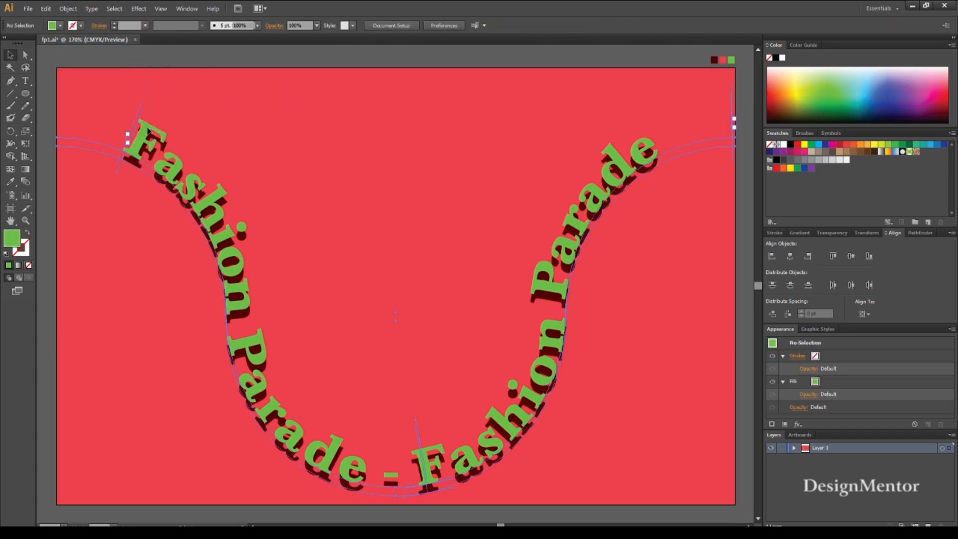
{"action": "left_click", "coordinate": [850, 255]}
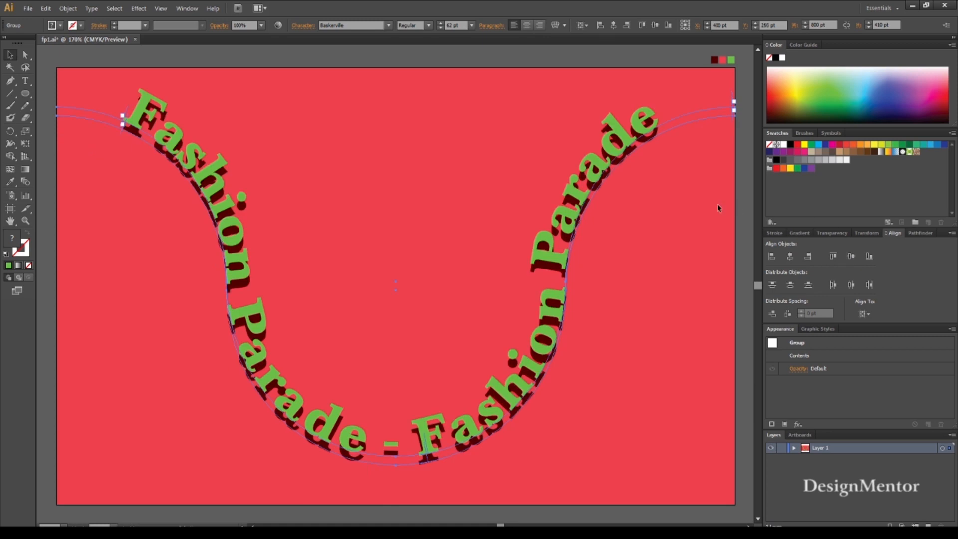
{"action": "left_click", "coordinate": [683, 204]}
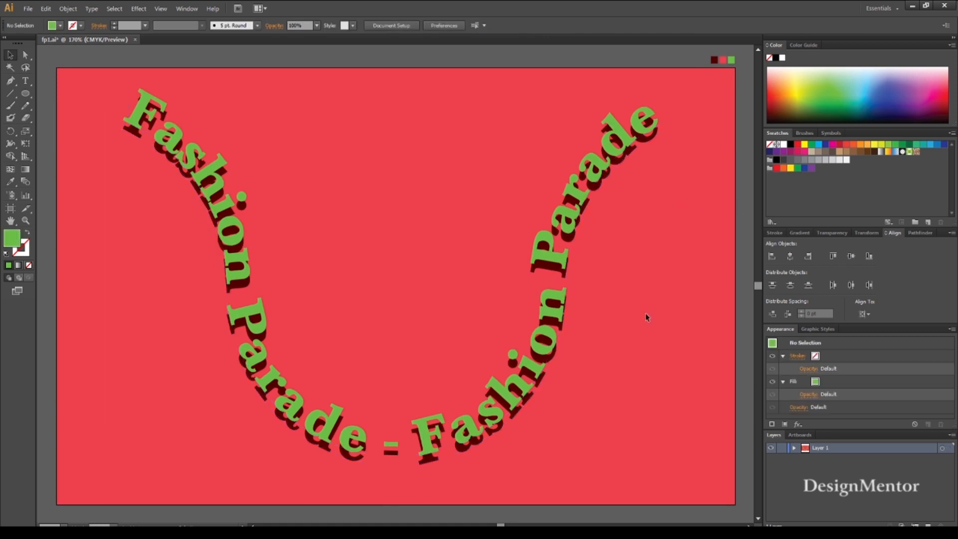